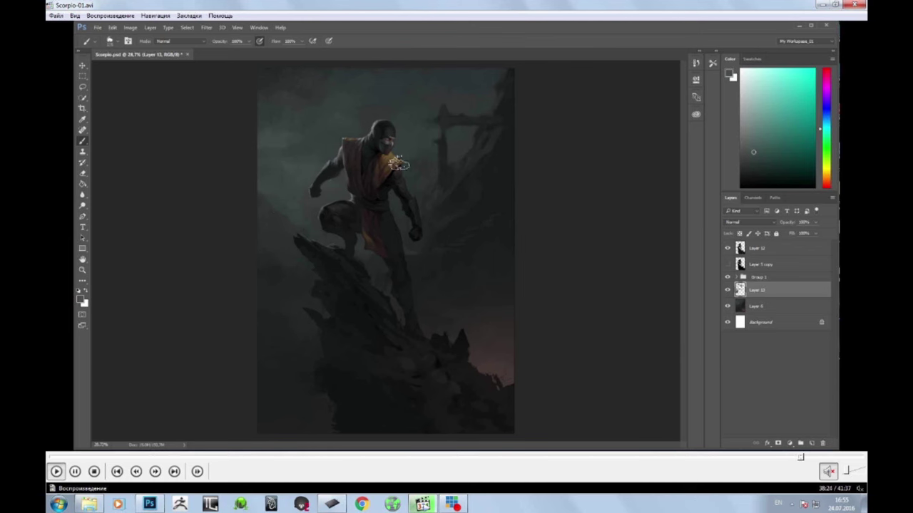
Paint the misty background slope beside the figure's lowered hand on Layer 13, using dark tones sampled from the canvas
{"action": "key", "text": "z"}
{"action": "mouse_move", "coordinate": [383, 220]}
{"action": "left_mouse_down"}
{"action": "mouse_move", "coordinate": [466, 196]}
{"action": "mouse_move", "coordinate": [424, 243]}
{"action": "left_mouse_up"}
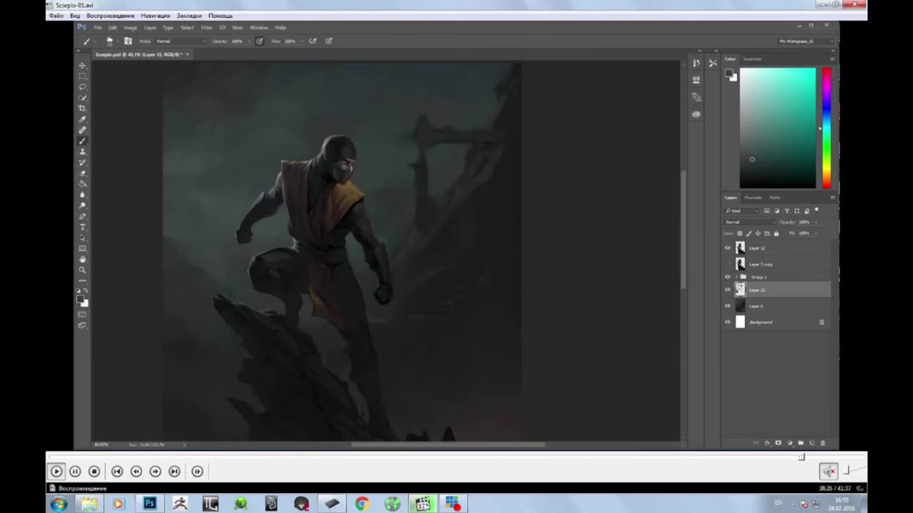
{"action": "left_click", "coordinate": [361, 277], "text": "alt"}
{"action": "left_click", "coordinate": [433, 256], "text": "alt"}
{"action": "left_click", "coordinate": [450, 253], "text": "alt"}
{"action": "key", "text": "z"}
{"action": "left_click_drag", "start_coordinate": [450, 253], "coordinate": [398, 319]}
{"action": "mouse_move", "coordinate": [423, 282]}
{"action": "left_mouse_down"}
{"action": "mouse_move", "coordinate": [473, 261]}
{"action": "mouse_move", "coordinate": [417, 279]}
{"action": "mouse_move", "coordinate": [423, 260]}
{"action": "mouse_move", "coordinate": [397, 305]}
{"action": "left_mouse_up"}
{"action": "key", "text": "b"}
{"action": "left_click", "coordinate": [381, 259], "text": "alt"}
{"action": "left_click", "coordinate": [416, 278], "text": "alt"}
{"action": "left_click", "coordinate": [375, 306], "text": "alt"}
{"action": "left_click", "coordinate": [407, 327], "text": "alt"}
{"action": "left_click", "coordinate": [494, 249], "text": "alt"}
{"action": "left_click_drag", "start_coordinate": [523, 251], "coordinate": [399, 288]}
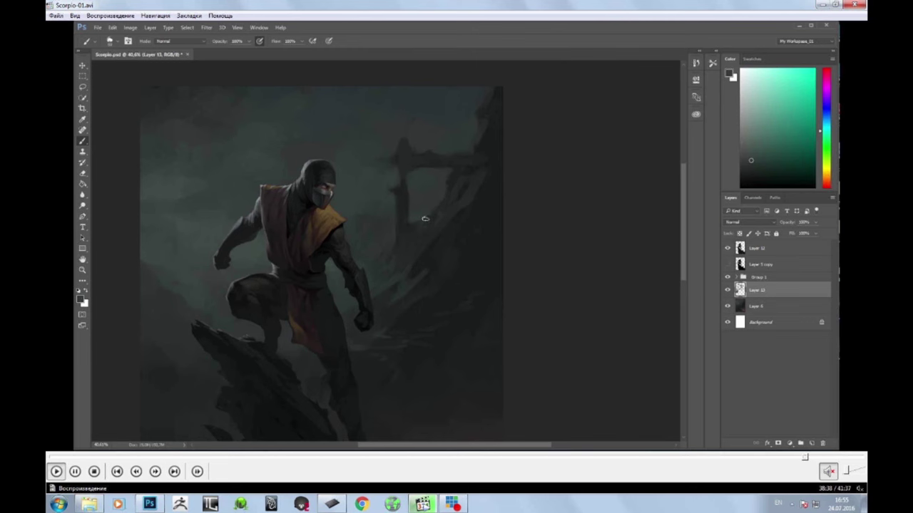
Paint the ruined bridge and add dark spires along the cliff behind it, using sampled shadow tones
{"action": "left_click_drag", "start_coordinate": [434, 204], "coordinate": [383, 222]}
{"action": "left_click_drag", "start_coordinate": [454, 122], "coordinate": [478, 184]}
{"action": "mouse_move", "coordinate": [524, 111]}
{"action": "left_mouse_down"}
{"action": "mouse_move", "coordinate": [470, 104]}
{"action": "mouse_move", "coordinate": [475, 69]}
{"action": "left_mouse_up"}
{"action": "left_click", "coordinate": [469, 104], "text": "alt"}
{"action": "left_click", "coordinate": [460, 123], "text": "alt"}
{"action": "mouse_move", "coordinate": [480, 221]}
{"action": "left_mouse_down"}
{"action": "mouse_move", "coordinate": [446, 233]}
{"action": "mouse_move", "coordinate": [466, 243]}
{"action": "left_mouse_up"}
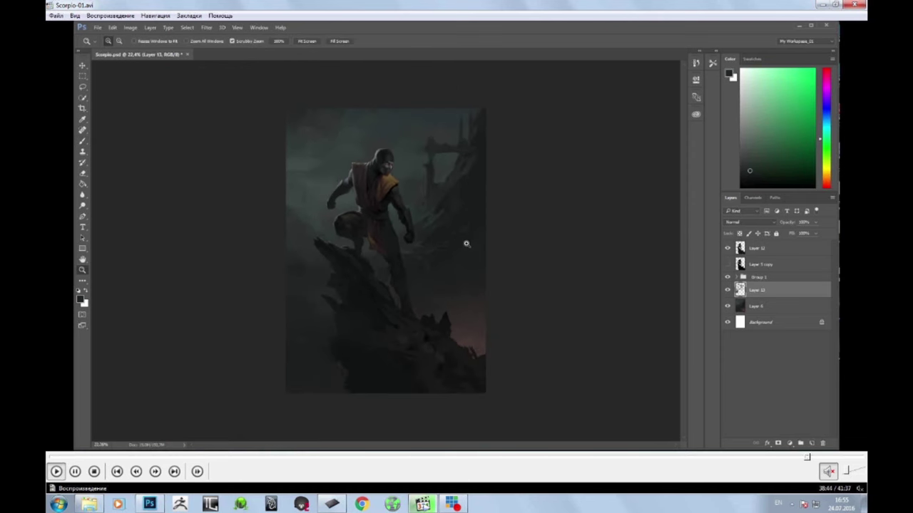
Refine the rocks beneath the figure on Layer 12 with a sampled dark tone, and pause the video playback
{"action": "left_click", "coordinate": [757, 248]}
{"action": "left_click_drag", "start_coordinate": [396, 270], "coordinate": [418, 274]}
{"action": "left_click", "coordinate": [350, 445], "text": "alt"}
{"action": "mouse_move", "coordinate": [315, 381]}
{"action": "left_mouse_down"}
{"action": "mouse_move", "coordinate": [303, 390]}
{"action": "mouse_move", "coordinate": [345, 381]}
{"action": "left_mouse_up"}
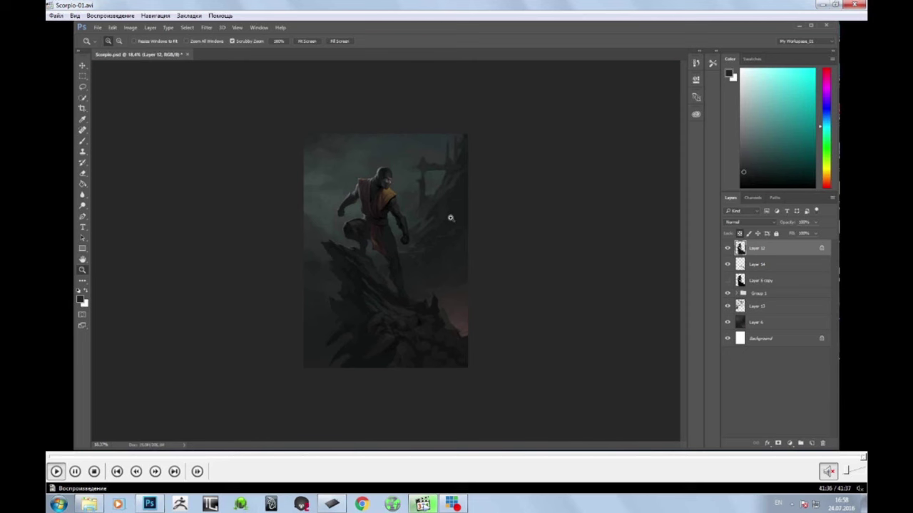
{"action": "key", "text": "space"}
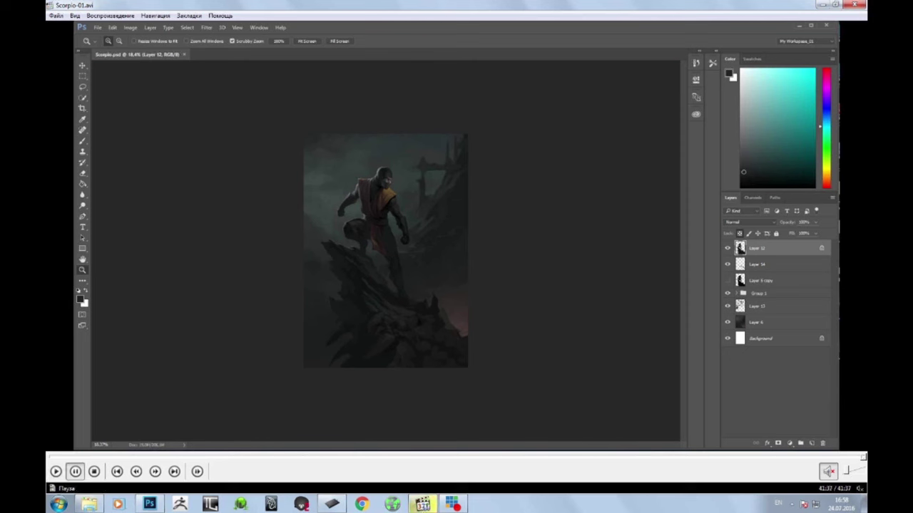
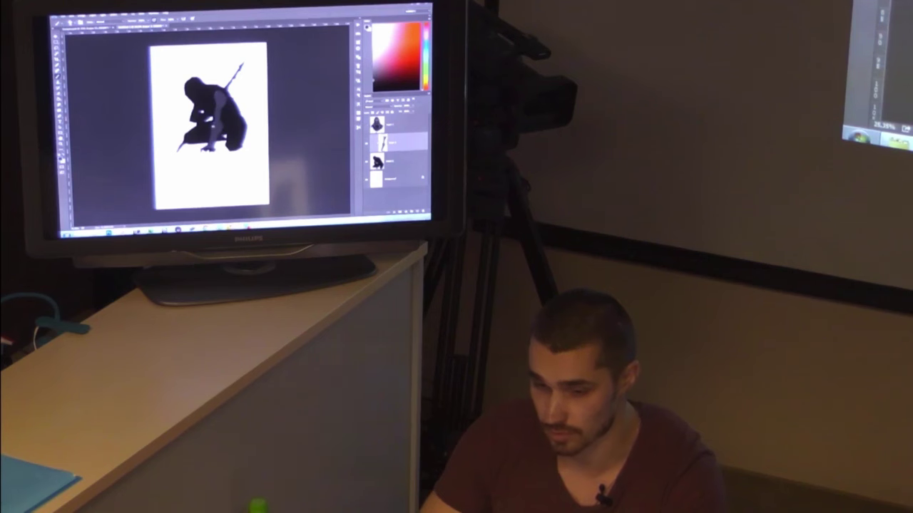
{"action": "left_click_drag", "start_coordinate": [216, 120], "coordinate": [219, 93]}
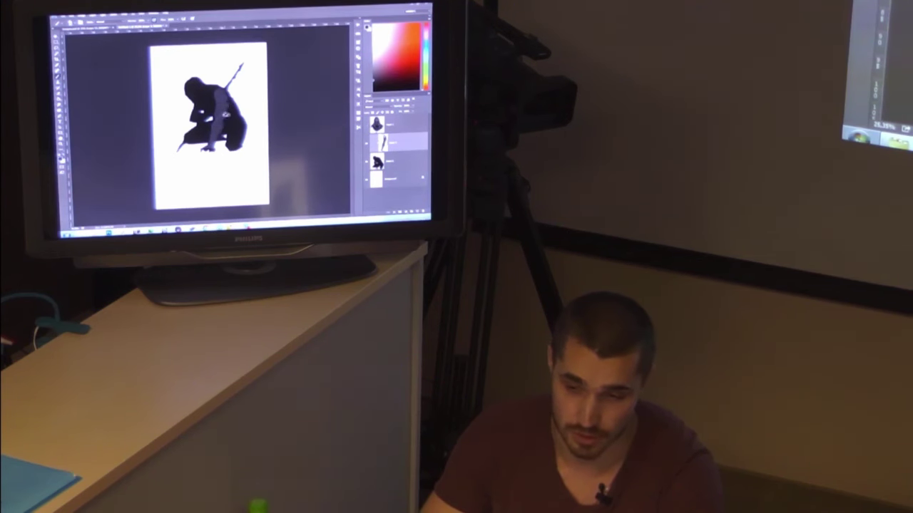
{"action": "left_click", "coordinate": [217, 117], "text": "alt"}
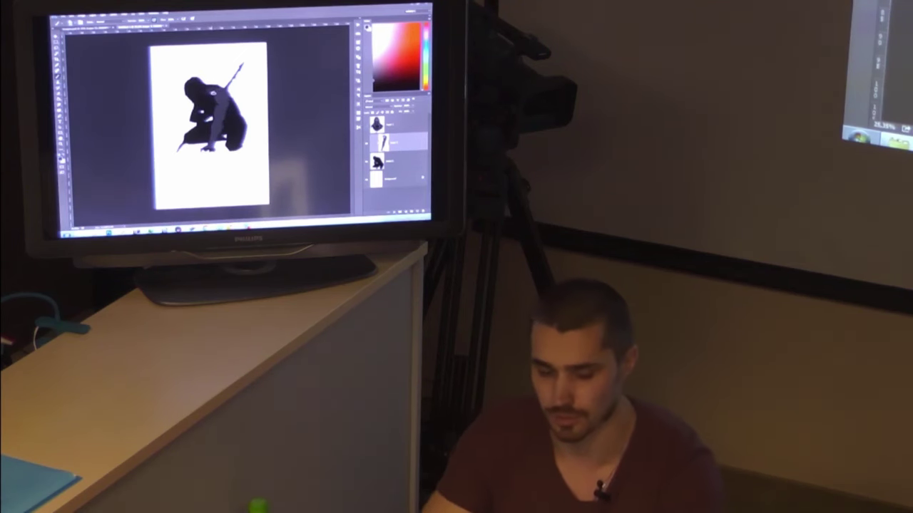
{"action": "key", "text": "ctrl+z"}
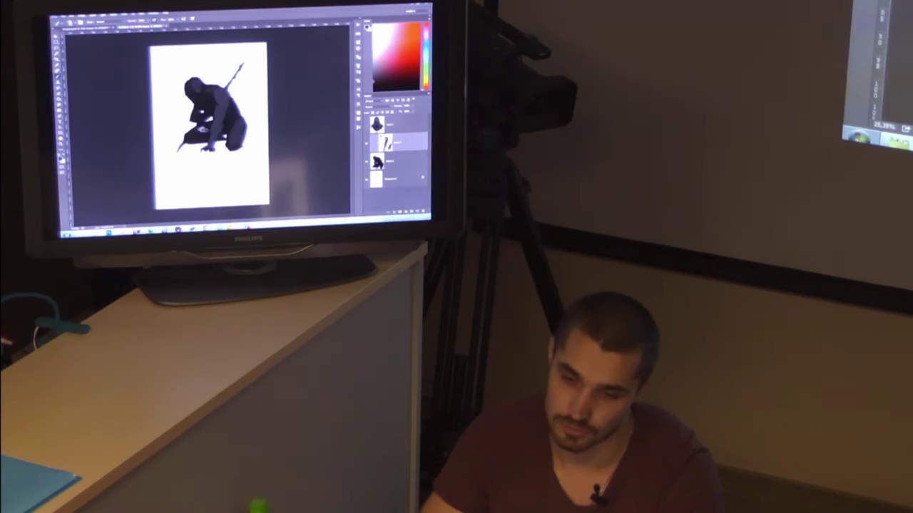
{"action": "left_click_drag", "start_coordinate": [189, 136], "coordinate": [198, 133]}
{"action": "left_click", "coordinate": [201, 129], "text": "alt"}
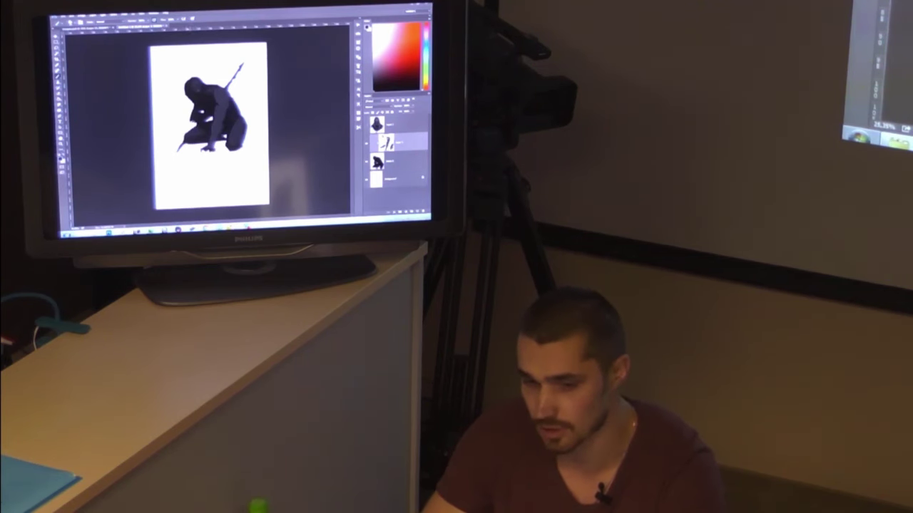
{"action": "left_click", "coordinate": [208, 128], "text": "alt"}
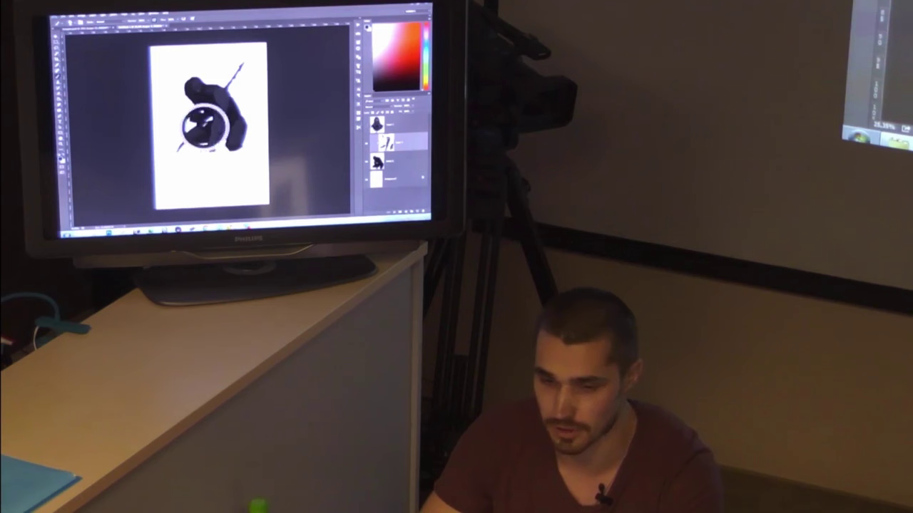
{"action": "left_click", "coordinate": [216, 97], "text": "alt"}
{"action": "mouse_move", "coordinate": [219, 88]}
{"action": "left_mouse_down"}
{"action": "mouse_move", "coordinate": [205, 99]}
{"action": "mouse_move", "coordinate": [200, 89]}
{"action": "left_mouse_up"}
{"action": "left_click", "coordinate": [204, 92], "text": "alt"}
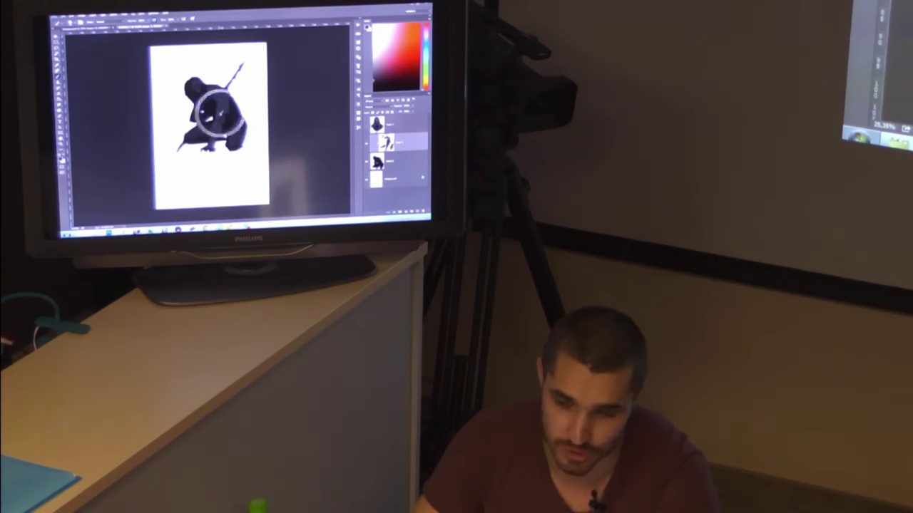
{"action": "mouse_move", "coordinate": [213, 121]}
{"action": "left_mouse_down"}
{"action": "mouse_move", "coordinate": [192, 122]}
{"action": "mouse_move", "coordinate": [206, 121]}
{"action": "left_mouse_up"}
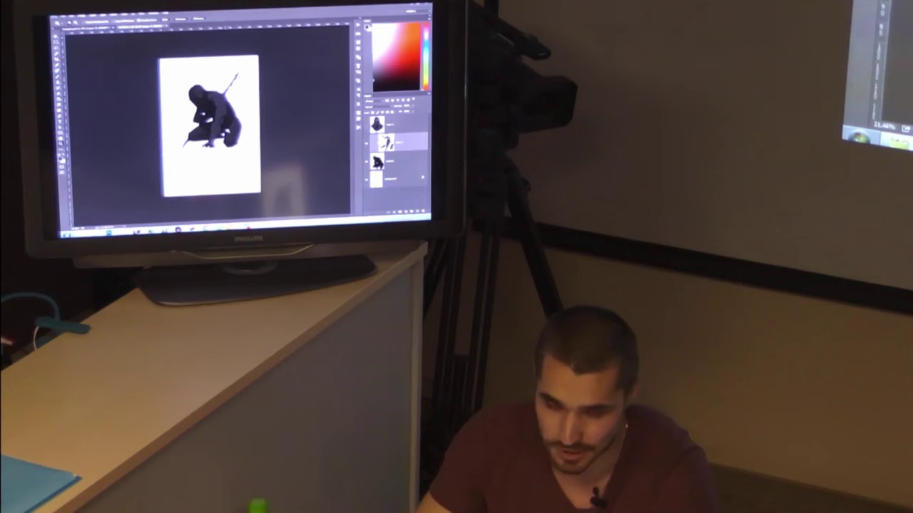
{"action": "scroll", "coordinate": [210, 125], "scroll_direction": "up", "scroll_amount": 1}
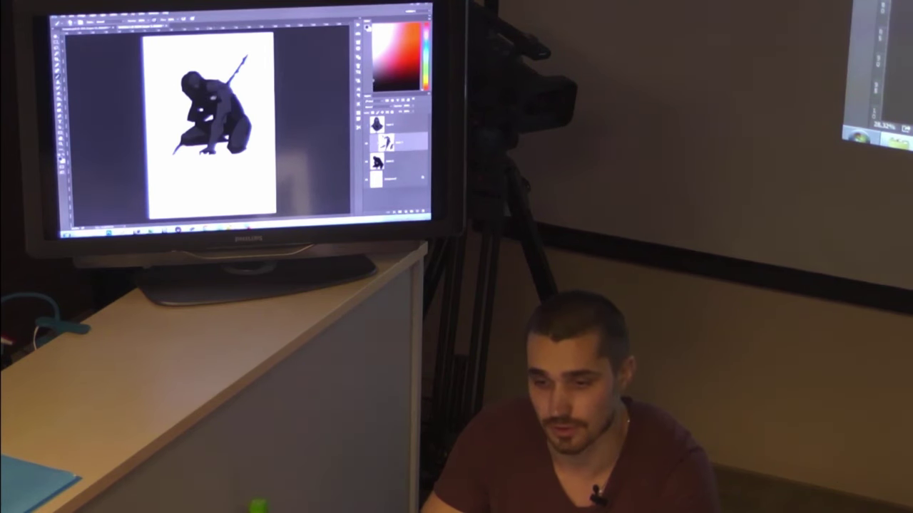
{"action": "left_click", "coordinate": [215, 93], "text": "alt"}
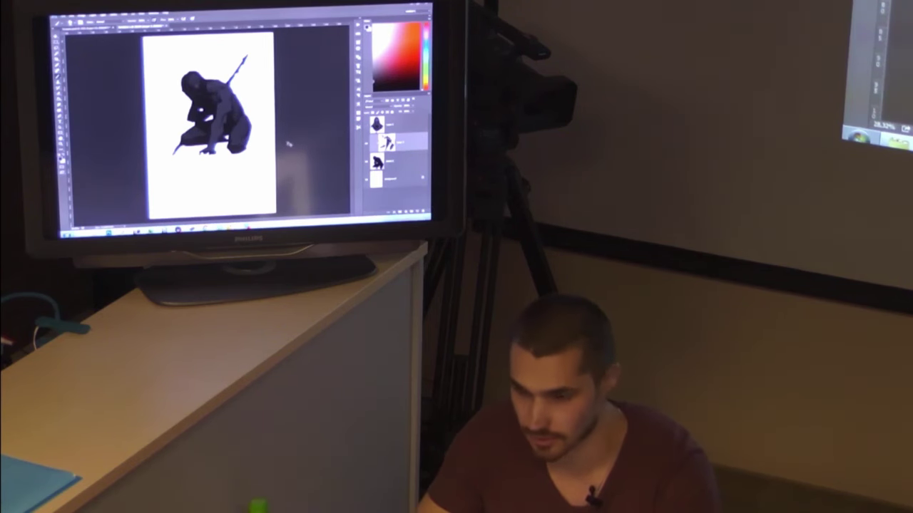
{"action": "key", "text": "ctrl+e"}
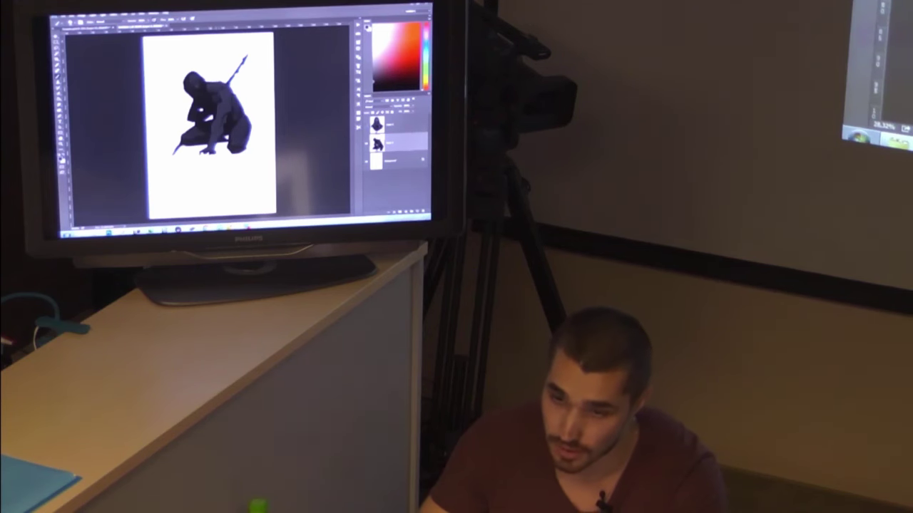
{"action": "left_click", "coordinate": [205, 84], "text": "alt"}
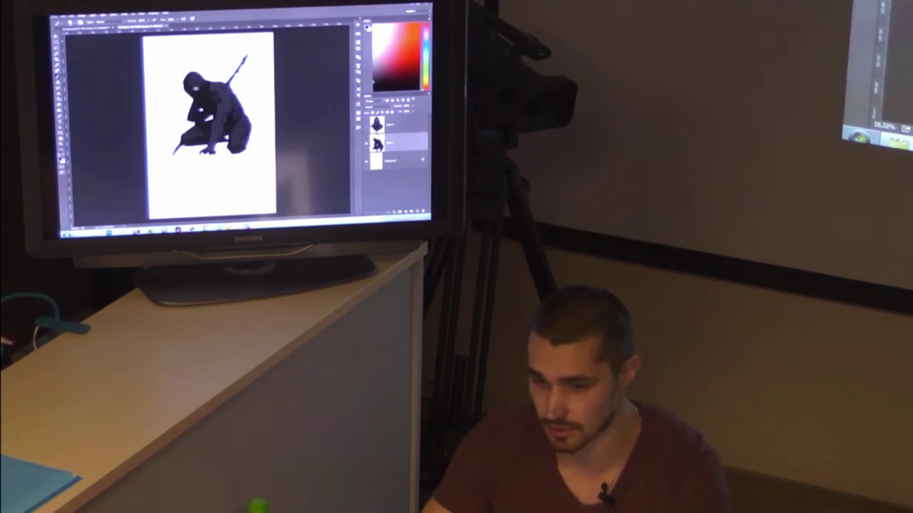
{"action": "left_click", "coordinate": [209, 91], "text": "alt"}
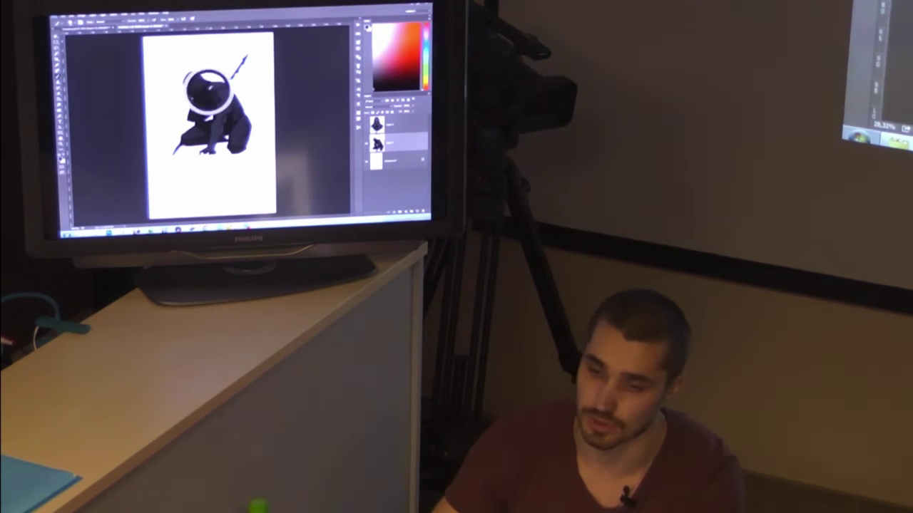
{"action": "left_click", "coordinate": [212, 90], "text": "alt"}
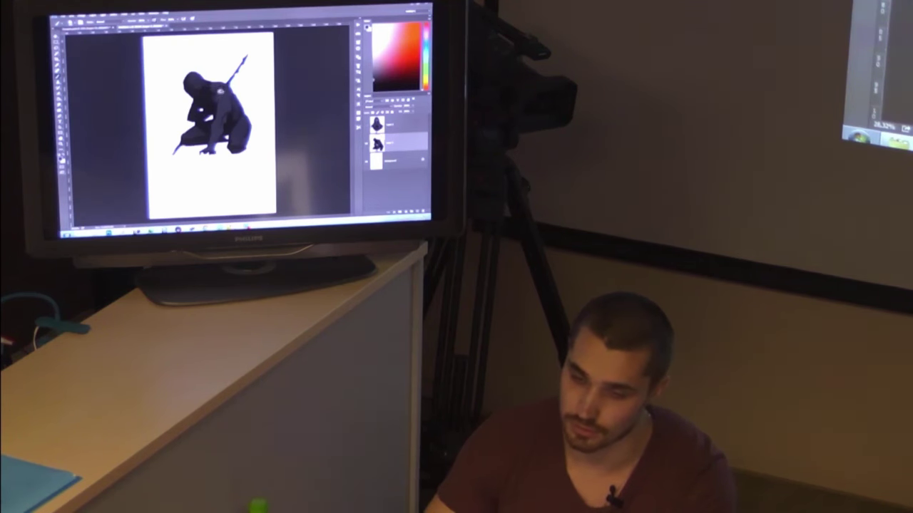
{"action": "left_click", "coordinate": [229, 120], "text": "alt"}
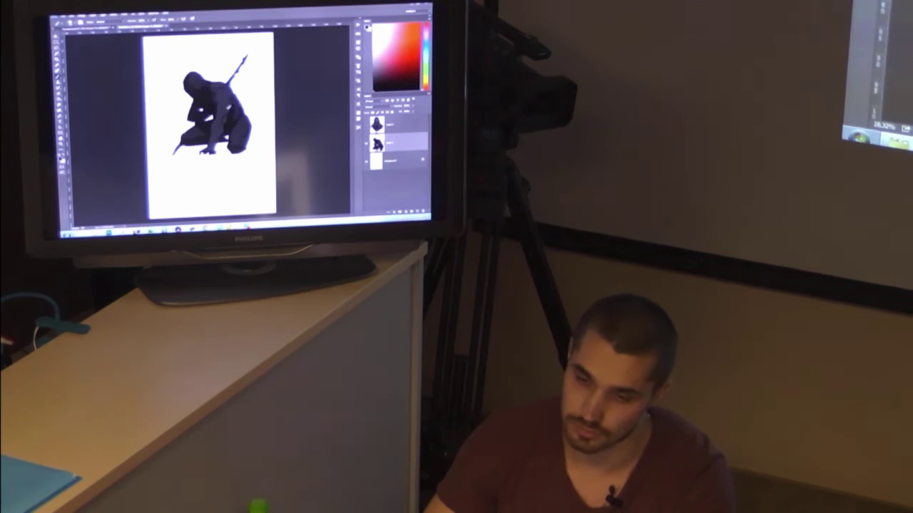
{"action": "left_click", "coordinate": [231, 114], "text": "alt"}
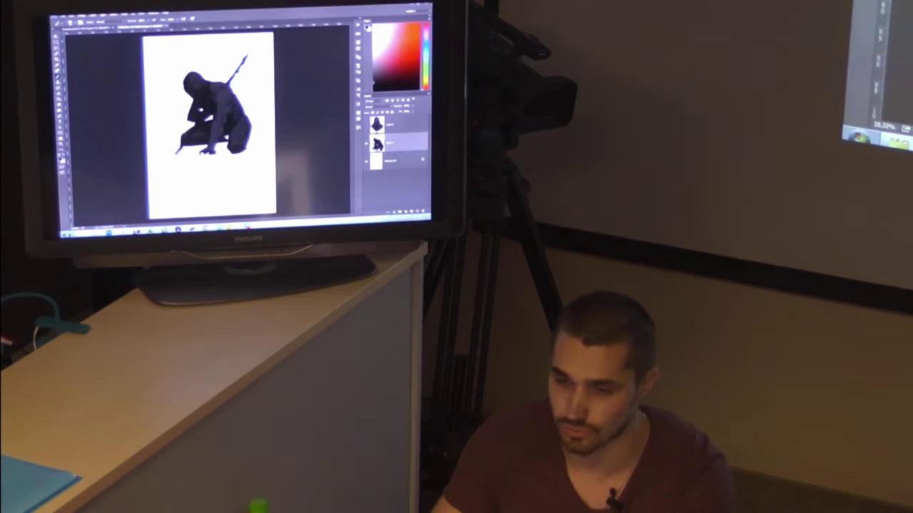
{"action": "left_click", "coordinate": [221, 95], "text": "alt"}
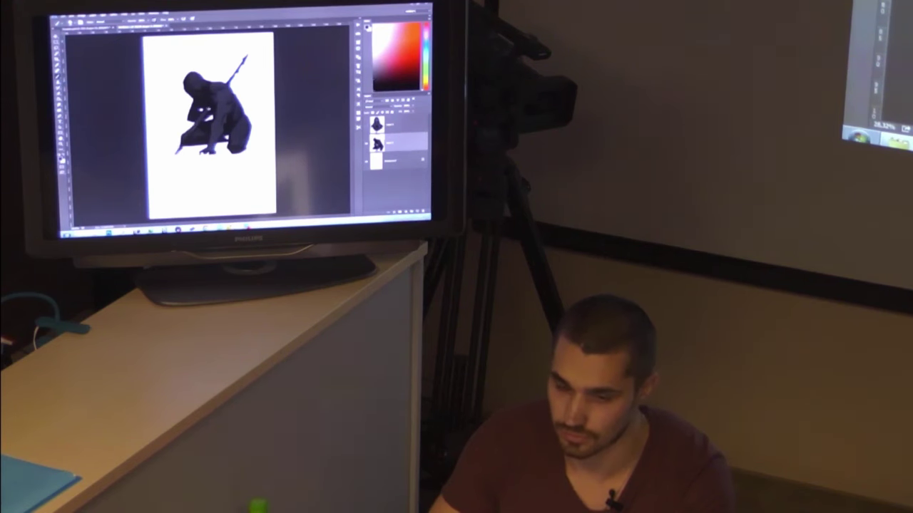
{"action": "left_click_drag", "start_coordinate": [191, 131], "coordinate": [176, 153]}
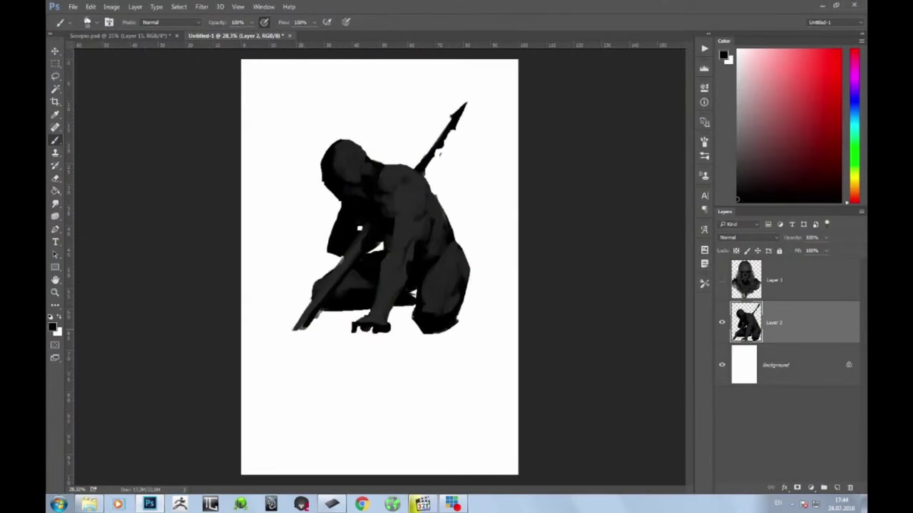
Trim the spear's lower tip and repaint the crouching figure's shoulder and upper back contour with sampled dark greys
{"action": "left_click_drag", "start_coordinate": [292, 330], "coordinate": [303, 332]}
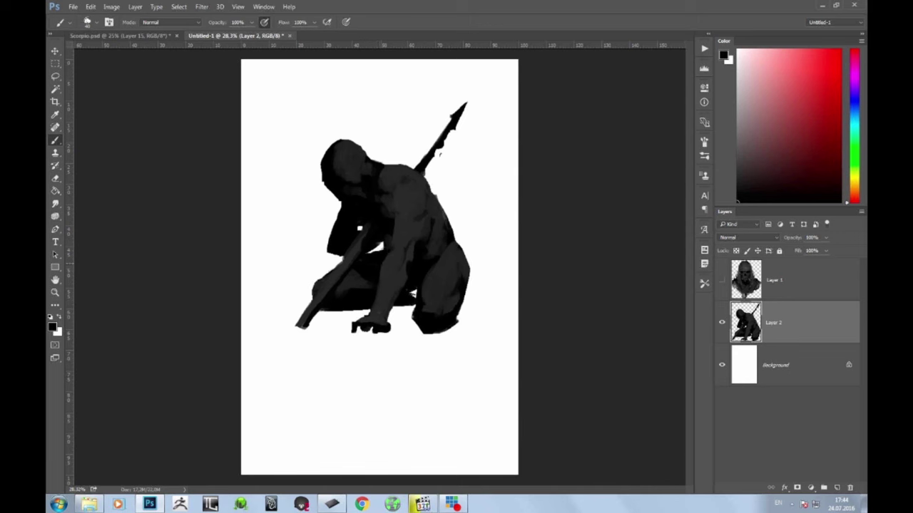
{"action": "left_click", "coordinate": [402, 237], "text": "alt"}
{"action": "left_click", "coordinate": [399, 275], "text": "alt"}
{"action": "left_click", "coordinate": [408, 222], "text": "alt"}
{"action": "left_click", "coordinate": [422, 183], "text": "alt"}
{"action": "left_click_drag", "start_coordinate": [429, 187], "coordinate": [435, 196]}
{"action": "left_click_drag", "start_coordinate": [394, 164], "coordinate": [431, 186]}
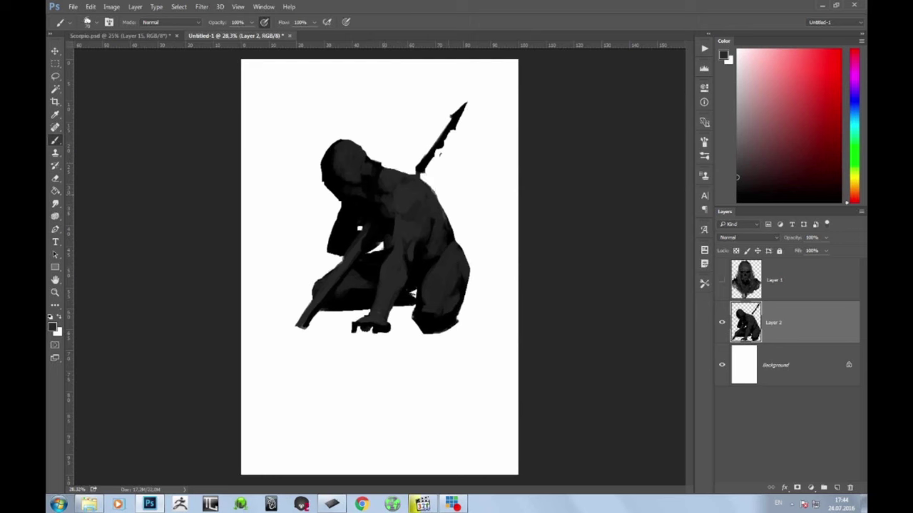
Paint over the fingers of the planted hand and add a new empty layer directly above the Background
{"action": "mouse_move", "coordinate": [353, 329]}
{"action": "left_mouse_down"}
{"action": "mouse_move", "coordinate": [375, 333]}
{"action": "mouse_move", "coordinate": [351, 329]}
{"action": "mouse_move", "coordinate": [360, 334]}
{"action": "mouse_move", "coordinate": [367, 323]}
{"action": "left_mouse_up"}
{"action": "left_click", "coordinate": [777, 365]}
{"action": "left_click", "coordinate": [838, 489]}
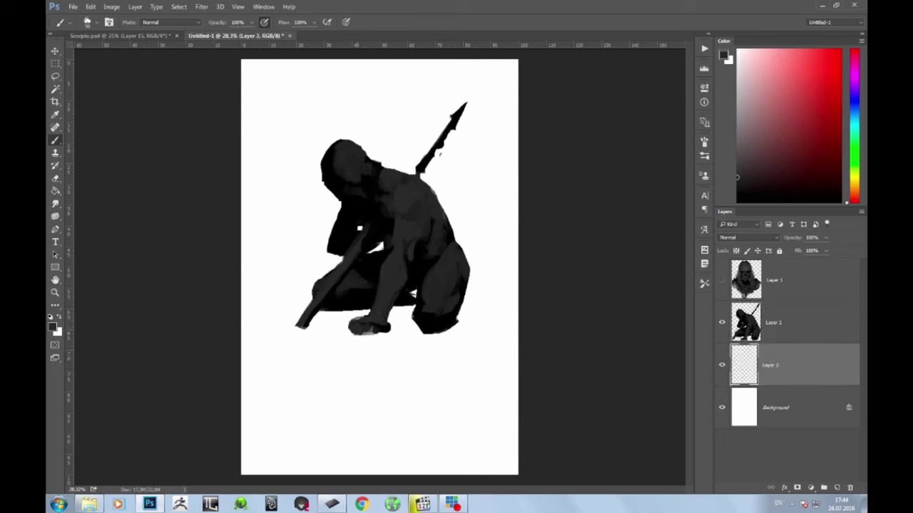
Paint a grey ground patch beneath the crouching figure on the new layer with an enlarged brush and sampled tones
{"action": "key", "text": "bracketright"}
{"action": "key", "text": "bracketright"}
{"action": "key", "text": "bracketright"}
{"action": "key", "text": "bracketright"}
{"action": "mouse_move", "coordinate": [466, 302]}
{"action": "left_mouse_down"}
{"action": "mouse_move", "coordinate": [475, 326]}
{"action": "mouse_move", "coordinate": [502, 326]}
{"action": "mouse_move", "coordinate": [421, 340]}
{"action": "mouse_move", "coordinate": [392, 314]}
{"action": "mouse_move", "coordinate": [299, 314]}
{"action": "mouse_move", "coordinate": [291, 326]}
{"action": "left_mouse_up"}
{"action": "left_click", "coordinate": [473, 313], "text": "alt"}
{"action": "left_click", "coordinate": [400, 300], "text": "alt"}
{"action": "left_click_drag", "start_coordinate": [370, 313], "coordinate": [351, 314]}
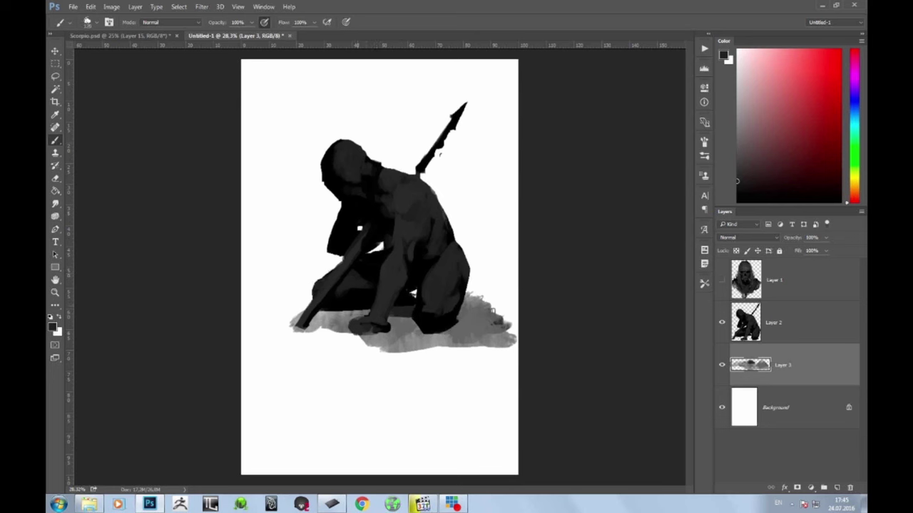
Darken the ground shadow around the planted hand and between the legs with sampled dark greys
{"action": "left_click_drag", "start_coordinate": [345, 313], "coordinate": [370, 313]}
{"action": "left_click_drag", "start_coordinate": [411, 321], "coordinate": [393, 323]}
{"action": "left_click", "coordinate": [407, 329], "text": "alt"}
{"action": "left_click", "coordinate": [404, 312], "text": "alt"}
{"action": "left_click", "coordinate": [405, 311], "text": "alt"}
Extend the ground to the canvas's left edge behind the spear with broad grey strokes from a larger brush
{"action": "key", "text": "bracketright"}
{"action": "key", "text": "bracketright"}
{"action": "key", "text": "bracketright"}
{"action": "mouse_move", "coordinate": [357, 316]}
{"action": "left_mouse_down"}
{"action": "mouse_move", "coordinate": [286, 328]}
{"action": "mouse_move", "coordinate": [279, 322]}
{"action": "mouse_move", "coordinate": [293, 313]}
{"action": "mouse_move", "coordinate": [254, 318]}
{"action": "left_mouse_up"}
{"action": "left_click_drag", "start_coordinate": [314, 294], "coordinate": [241, 310]}
{"action": "left_click", "coordinate": [303, 299], "text": "alt"}
{"action": "key", "text": "bracketright"}
{"action": "mouse_move", "coordinate": [314, 284]}
{"action": "left_mouse_down"}
{"action": "mouse_move", "coordinate": [249, 294]}
{"action": "mouse_move", "coordinate": [274, 296]}
{"action": "left_mouse_up"}
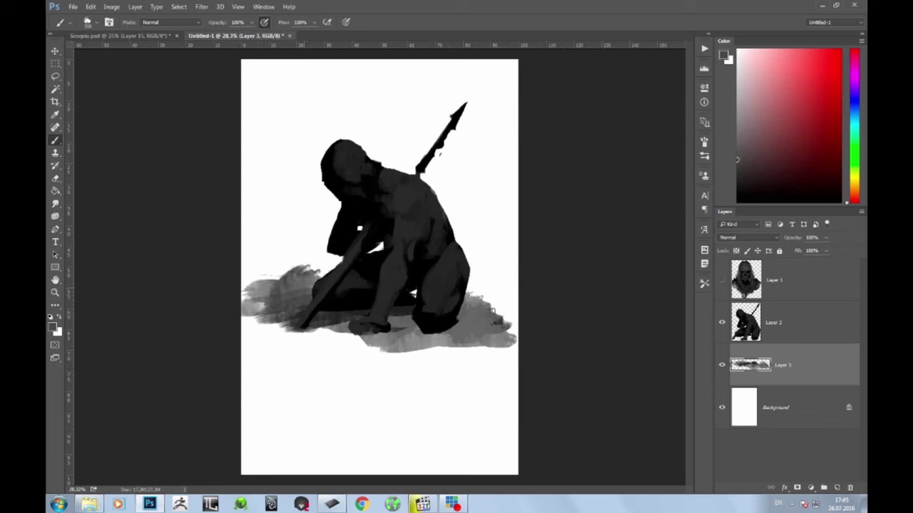
Try a ground stroke above the figure's bent leg and undo the latest strokes
{"action": "left_click_drag", "start_coordinate": [329, 266], "coordinate": [313, 276]}
{"action": "key", "text": "ctrl+alt+z"}
{"action": "key", "text": "ctrl+alt+z"}
{"action": "key", "text": "ctrl+alt+z"}
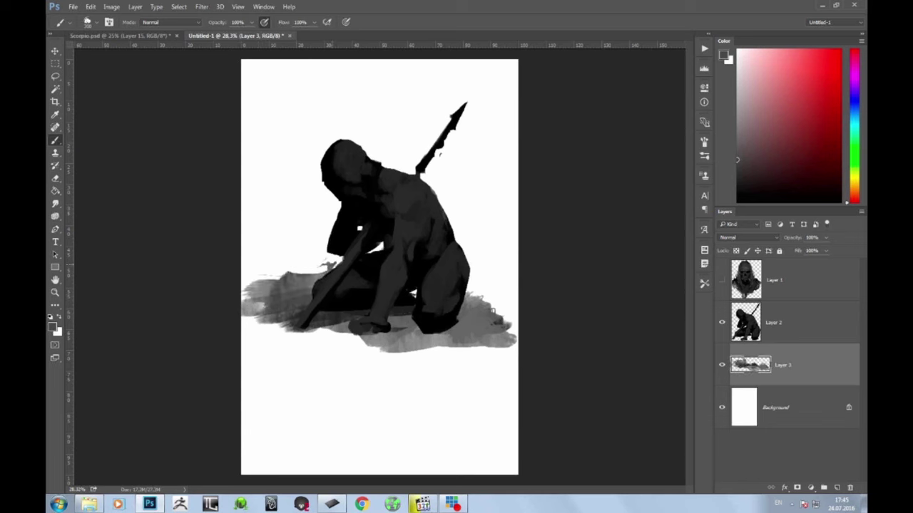
{"action": "key", "text": "ctrl+alt+z"}
Paint grey ground across the right side and foreground, then sample its tone and reduce the brush size
{"action": "mouse_move", "coordinate": [485, 305]}
{"action": "left_mouse_down"}
{"action": "mouse_move", "coordinate": [499, 307]}
{"action": "mouse_move", "coordinate": [431, 340]}
{"action": "mouse_move", "coordinate": [515, 329]}
{"action": "mouse_move", "coordinate": [493, 348]}
{"action": "mouse_move", "coordinate": [329, 365]}
{"action": "left_mouse_up"}
{"action": "left_click", "coordinate": [484, 308], "text": "alt"}
{"action": "key", "text": "bracketleft"}
{"action": "key", "text": "bracketleft"}
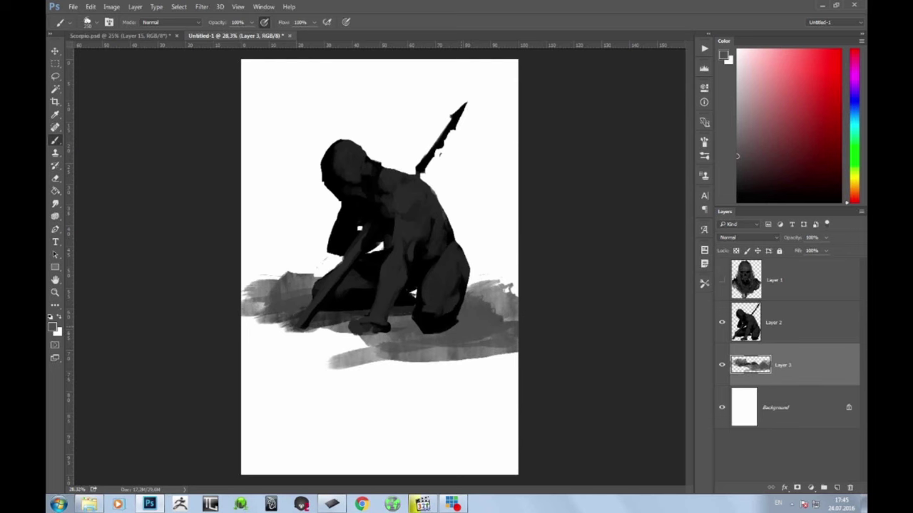
Paint darker grey ground around the lower end of the spear using a sampled shadow tone
{"action": "left_click", "coordinate": [737, 189]}
{"action": "left_click", "coordinate": [474, 321], "text": "alt"}
{"action": "key", "text": "bracketright"}
{"action": "mouse_move", "coordinate": [286, 325]}
{"action": "left_mouse_down"}
{"action": "mouse_move", "coordinate": [312, 331]}
{"action": "mouse_move", "coordinate": [291, 332]}
{"action": "mouse_move", "coordinate": [351, 320]}
{"action": "mouse_move", "coordinate": [283, 314]}
{"action": "left_mouse_up"}
{"action": "left_click", "coordinate": [310, 318], "text": "alt"}
{"action": "key", "text": "bracketleft"}
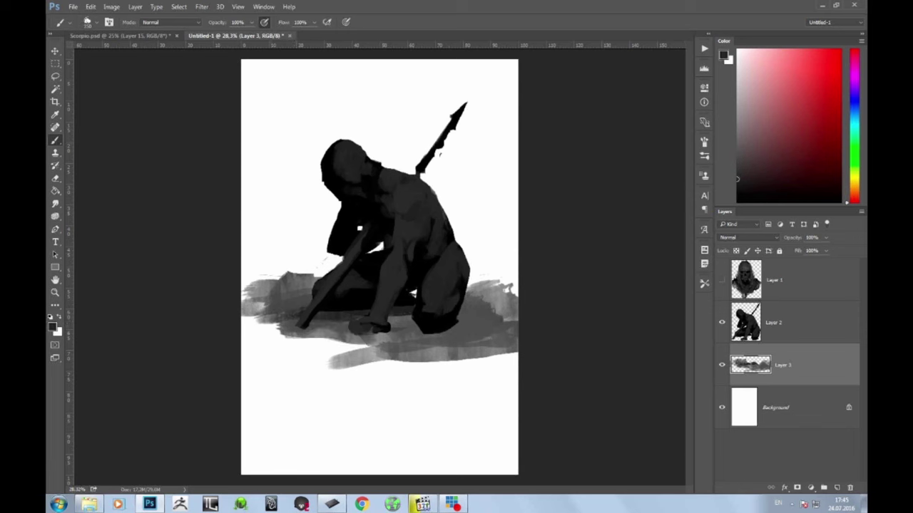
Fill the ground's front left edge below the spear and hand with a sampled mid-dark grey
{"action": "left_click", "coordinate": [330, 327], "text": "alt"}
{"action": "key", "text": "bracketright"}
{"action": "mouse_move", "coordinate": [271, 321]}
{"action": "left_mouse_down"}
{"action": "mouse_move", "coordinate": [286, 329]}
{"action": "mouse_move", "coordinate": [245, 314]}
{"action": "mouse_move", "coordinate": [284, 332]}
{"action": "mouse_move", "coordinate": [349, 336]}
{"action": "left_mouse_up"}
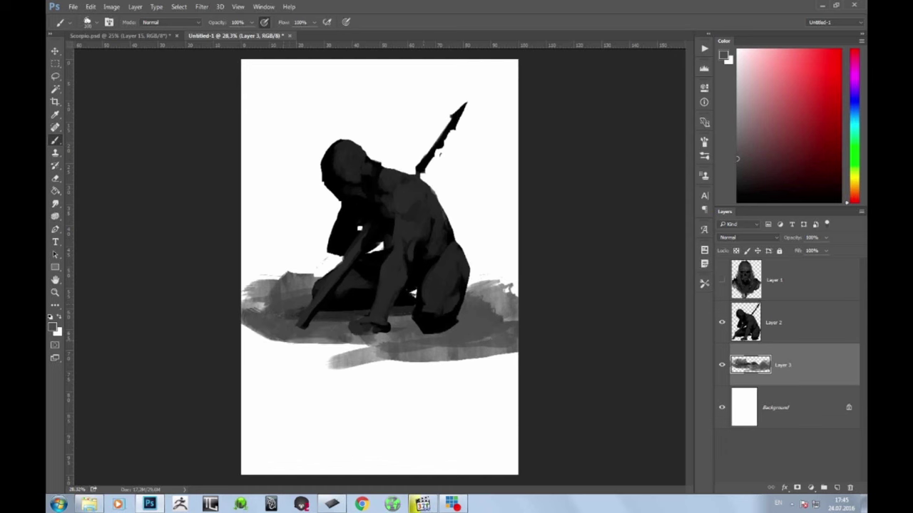
{"action": "left_click_drag", "start_coordinate": [282, 339], "coordinate": [385, 337]}
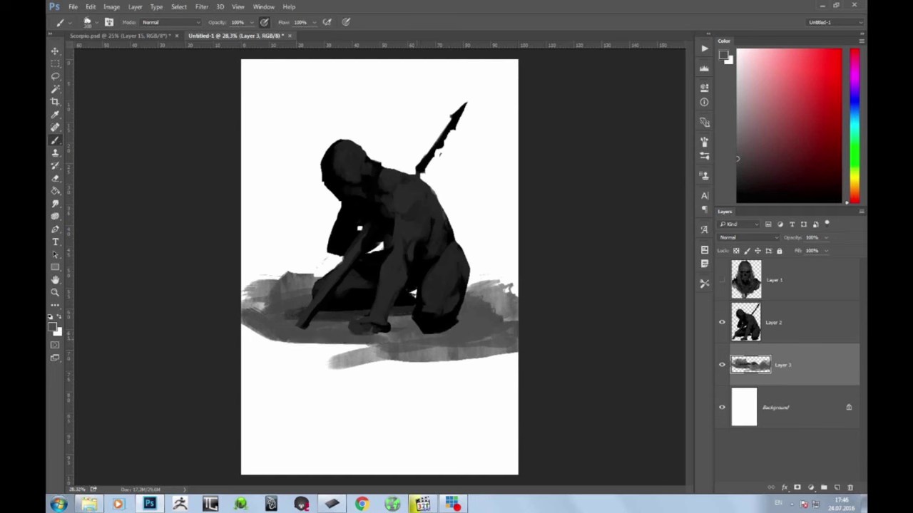
Extend the grey ground's right foreground edge below the figure using sampled ground tones
{"action": "left_click", "coordinate": [386, 343], "text": "alt"}
{"action": "left_click", "coordinate": [398, 337], "text": "alt"}
{"action": "left_click", "coordinate": [385, 330], "text": "alt"}
{"action": "left_click", "coordinate": [503, 313], "text": "alt"}
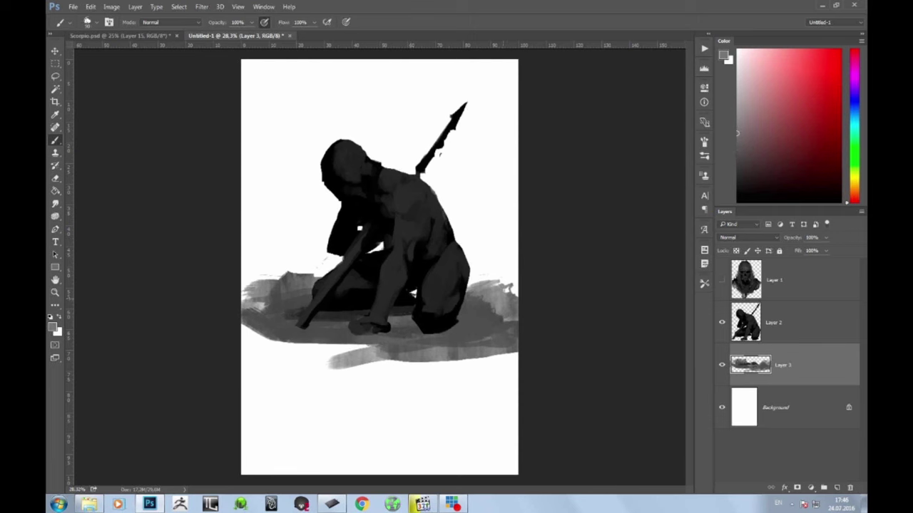
{"action": "left_click", "coordinate": [481, 313], "text": "alt"}
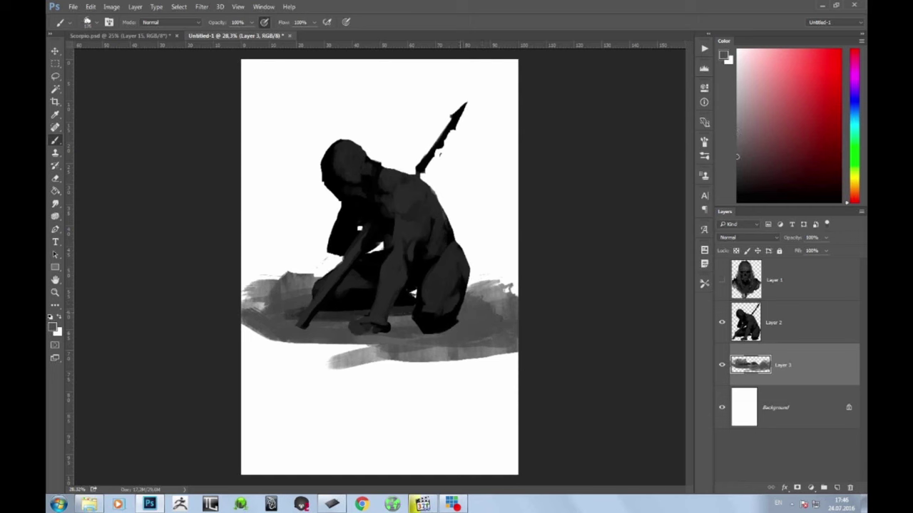
{"action": "left_click", "coordinate": [454, 345], "text": "alt"}
{"action": "left_click", "coordinate": [442, 354], "text": "alt"}
{"action": "left_click_drag", "start_coordinate": [421, 357], "coordinate": [519, 362]}
{"action": "left_click", "coordinate": [483, 326], "text": "alt"}
Fill the white gap between the supporting forearm and the bent leg with dark tones, using a smaller brush
{"action": "key", "text": "d"}
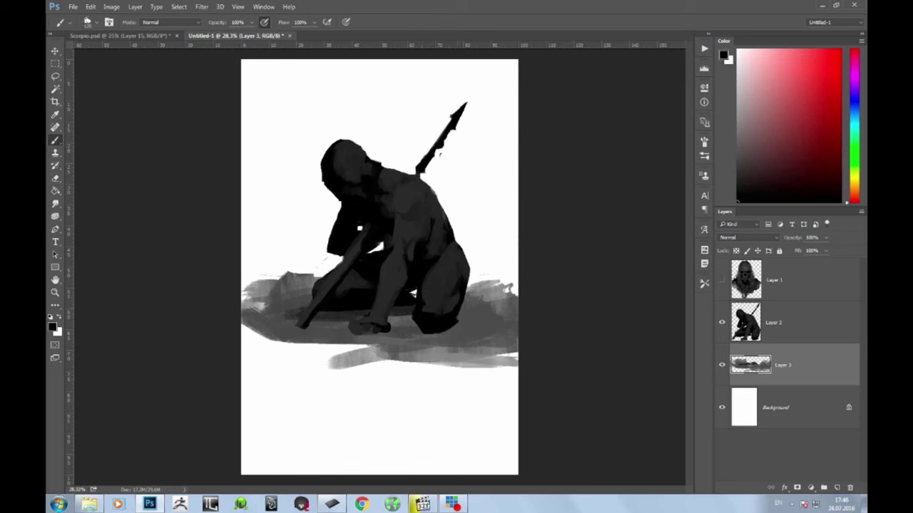
{"action": "left_click", "coordinate": [469, 306], "text": "alt"}
{"action": "key", "text": "bracketleft"}
{"action": "key", "text": "bracketleft"}
{"action": "mouse_move", "coordinate": [418, 299]}
{"action": "left_mouse_down"}
{"action": "mouse_move", "coordinate": [413, 292]}
{"action": "mouse_move", "coordinate": [396, 308]}
{"action": "left_mouse_up"}
{"action": "left_click", "coordinate": [434, 285], "text": "alt"}
{"action": "left_click", "coordinate": [399, 303], "text": "alt"}
{"action": "key", "text": "["}
{"action": "mouse_move", "coordinate": [392, 307]}
{"action": "left_mouse_down"}
{"action": "mouse_move", "coordinate": [407, 310]}
{"action": "mouse_move", "coordinate": [418, 330]}
{"action": "mouse_move", "coordinate": [403, 319]}
{"action": "left_mouse_up"}
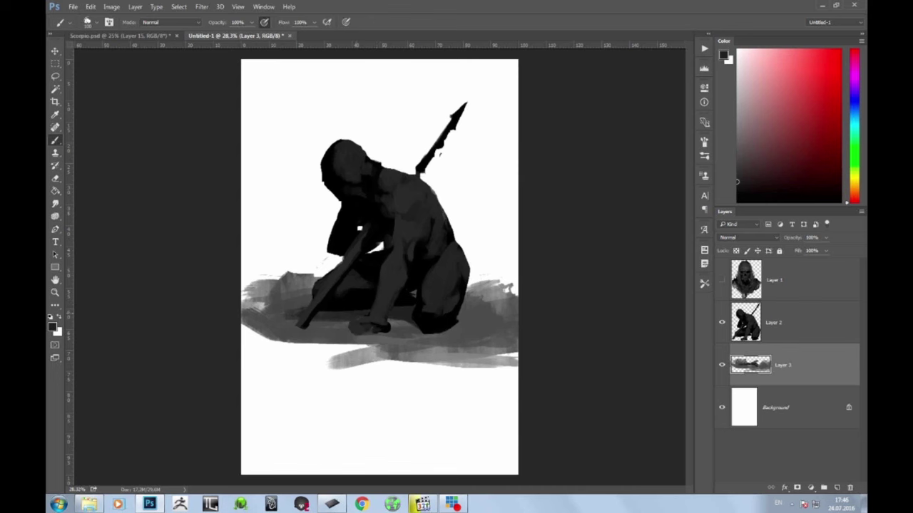
Cut the ground's upper edge into sloping peaks on both sides of the figure
{"action": "mouse_move", "coordinate": [288, 273]}
{"action": "left_mouse_down"}
{"action": "mouse_move", "coordinate": [271, 290]}
{"action": "mouse_move", "coordinate": [314, 277]}
{"action": "mouse_move", "coordinate": [316, 284]}
{"action": "left_mouse_up"}
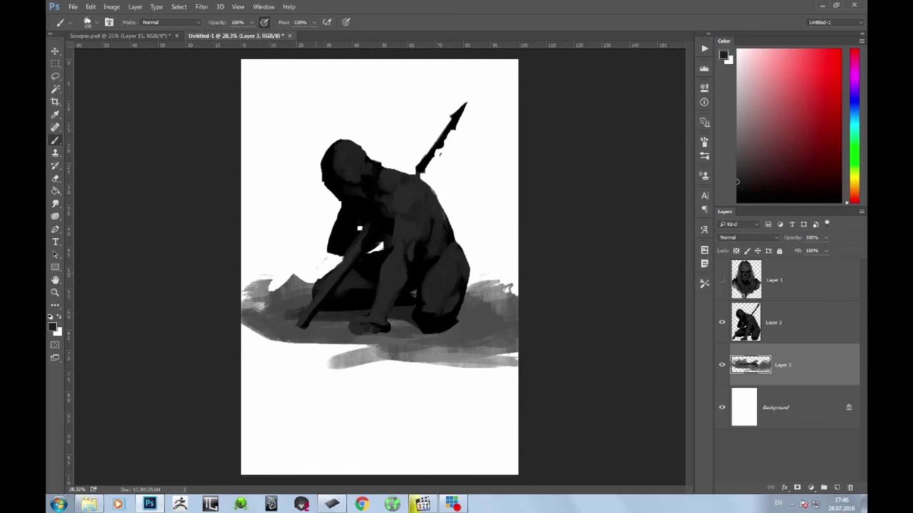
{"action": "key", "text": "alt"}
{"action": "mouse_move", "coordinate": [485, 281]}
{"action": "left_mouse_down"}
{"action": "mouse_move", "coordinate": [513, 288]}
{"action": "mouse_move", "coordinate": [496, 292]}
{"action": "mouse_move", "coordinate": [519, 303]}
{"action": "left_mouse_up"}
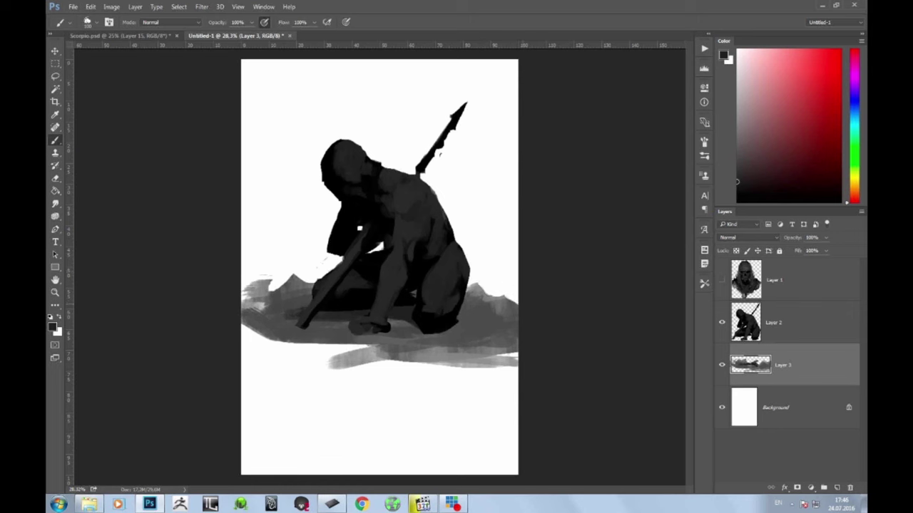
Paint lighter grey rock strokes on the ground to the right of the figure's bent leg, enlarging the brush
{"action": "left_click", "coordinate": [499, 307], "text": "alt"}
{"action": "mouse_move", "coordinate": [465, 317]}
{"action": "left_mouse_down"}
{"action": "mouse_move", "coordinate": [498, 319]}
{"action": "mouse_move", "coordinate": [478, 315]}
{"action": "mouse_move", "coordinate": [507, 311]}
{"action": "mouse_move", "coordinate": [483, 308]}
{"action": "mouse_move", "coordinate": [515, 294]}
{"action": "mouse_move", "coordinate": [515, 303]}
{"action": "mouse_move", "coordinate": [518, 291]}
{"action": "left_mouse_up"}
{"action": "left_click", "coordinate": [492, 312], "text": "alt"}
{"action": "left_click", "coordinate": [489, 318], "text": "alt"}
{"action": "left_click", "coordinate": [476, 312], "text": "alt"}
{"action": "key", "text": "bracketright"}
{"action": "key", "text": "bracketright"}
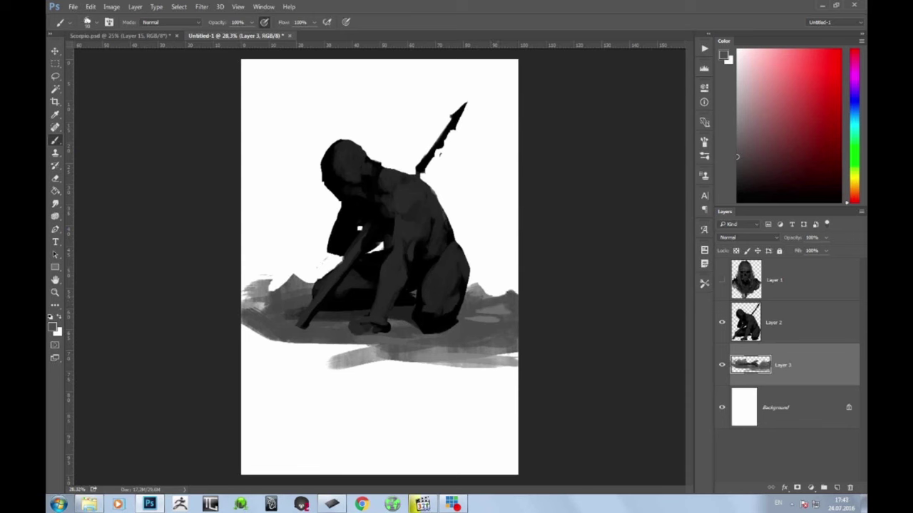
{"action": "left_click", "coordinate": [478, 293], "text": "alt"}
{"action": "key", "text": "bracketright"}
{"action": "key", "text": "bracketright"}
{"action": "mouse_move", "coordinate": [482, 301]}
{"action": "left_mouse_down"}
{"action": "mouse_move", "coordinate": [512, 289]}
{"action": "mouse_move", "coordinate": [512, 316]}
{"action": "mouse_move", "coordinate": [454, 344]}
{"action": "left_mouse_up"}
Paint a ragged patch of sampled mid grey in the foreground beneath the ground
{"action": "left_click", "coordinate": [473, 326], "text": "alt"}
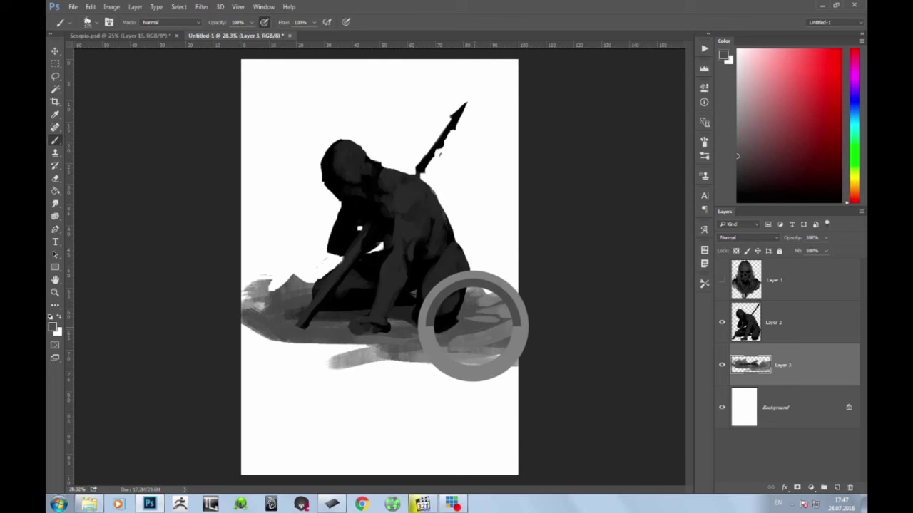
{"action": "mouse_move", "coordinate": [321, 360]}
{"action": "left_mouse_down"}
{"action": "mouse_move", "coordinate": [442, 388]}
{"action": "mouse_move", "coordinate": [307, 371]}
{"action": "left_mouse_up"}
{"action": "left_click_drag", "start_coordinate": [356, 349], "coordinate": [303, 374]}
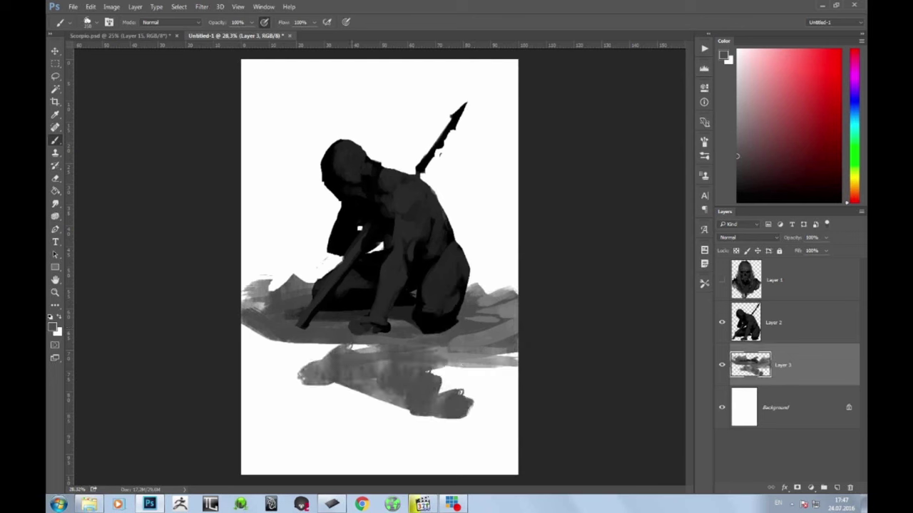
Select the figure's layer and trim the top and outer edge of the head
{"action": "left_click", "coordinate": [447, 261], "text": "ctrl"}
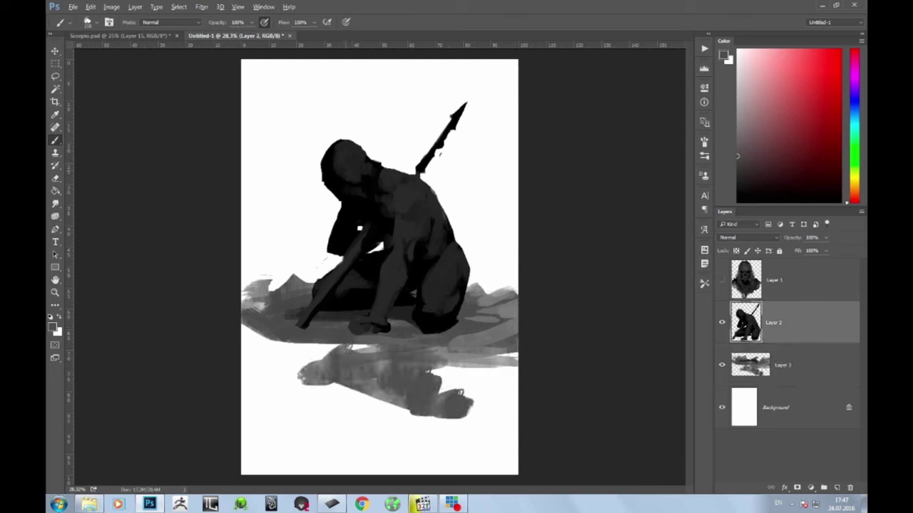
{"action": "mouse_move", "coordinate": [323, 155]}
{"action": "left_mouse_down"}
{"action": "mouse_move", "coordinate": [360, 144]}
{"action": "mouse_move", "coordinate": [330, 151]}
{"action": "mouse_move", "coordinate": [322, 169]}
{"action": "left_mouse_up"}
{"action": "key", "text": "x"}
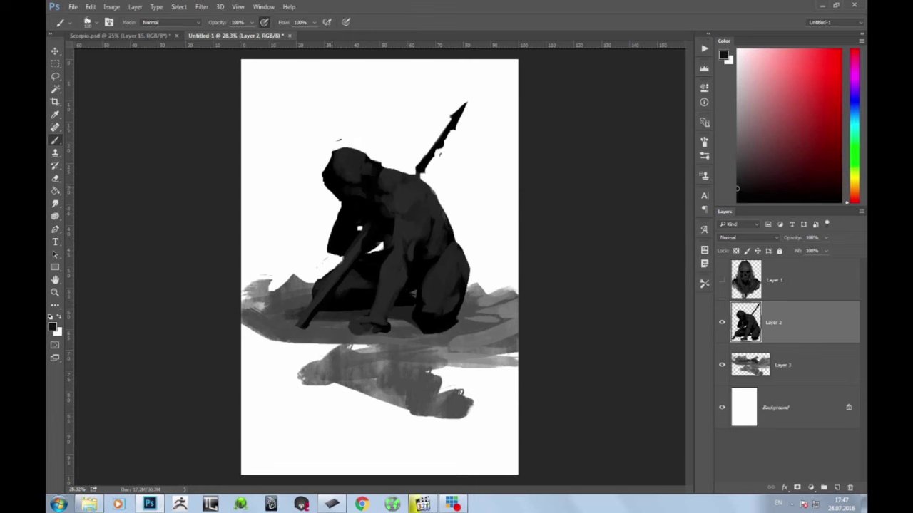
Try a stroke along the lower edge of the face and undo the latest strokes
{"action": "mouse_move", "coordinate": [322, 184]}
{"action": "left_mouse_down"}
{"action": "mouse_move", "coordinate": [338, 201]}
{"action": "mouse_move", "coordinate": [332, 194]}
{"action": "left_mouse_up"}
{"action": "key", "text": "ctrl+alt+z"}
{"action": "key", "text": "ctrl+alt+z"}
{"action": "key", "text": "ctrl+alt+z"}
{"action": "key", "text": "ctrl+alt+z"}
{"action": "key", "text": "ctrl+alt+z"}
{"action": "key", "text": "ctrl+alt+z"}
{"action": "key", "text": "ctrl+alt+z"}
{"action": "key", "text": "ctrl+alt+z"}
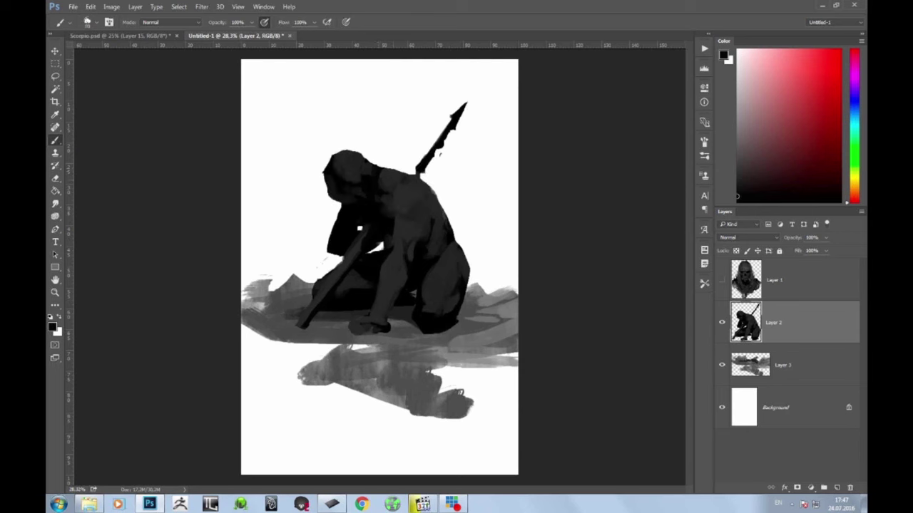
Refine the neck and upper back contour, then paint the spear shaft near the hand with a sampled grey
{"action": "left_click_drag", "start_coordinate": [379, 167], "coordinate": [425, 187]}
{"action": "left_click_drag", "start_coordinate": [379, 163], "coordinate": [401, 165]}
{"action": "left_click", "coordinate": [353, 252], "text": "alt"}
{"action": "left_click_drag", "start_coordinate": [364, 246], "coordinate": [373, 232]}
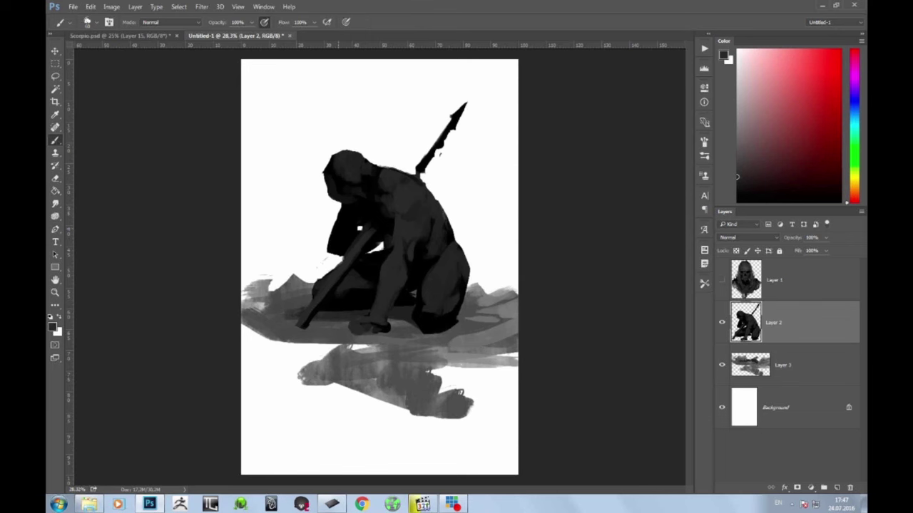
Shade the head and neck with black and sampled dark greys
{"action": "key", "text": "d"}
{"action": "left_click_drag", "start_coordinate": [345, 169], "coordinate": [347, 170]}
{"action": "left_click", "coordinate": [354, 169], "text": "alt"}
{"action": "mouse_move", "coordinate": [347, 167]}
{"action": "left_mouse_down"}
{"action": "mouse_move", "coordinate": [339, 178]}
{"action": "mouse_move", "coordinate": [371, 176]}
{"action": "left_mouse_up"}
{"action": "left_click", "coordinate": [388, 178], "text": "alt"}
Model the elbow and forearm of the supporting arm with black and sampled dark grey strokes
{"action": "key", "text": "d"}
{"action": "left_click", "coordinate": [391, 265], "text": "alt"}
{"action": "left_click", "coordinate": [391, 263], "text": "alt"}
{"action": "left_click", "coordinate": [396, 274], "text": "alt"}
{"action": "left_click", "coordinate": [397, 261], "text": "alt"}
{"action": "left_click_drag", "start_coordinate": [396, 258], "coordinate": [392, 271]}
{"action": "left_click", "coordinate": [398, 285], "text": "alt"}
{"action": "key", "text": "d"}
{"action": "left_click_drag", "start_coordinate": [402, 277], "coordinate": [399, 294]}
{"action": "left_click", "coordinate": [396, 282], "text": "alt"}
{"action": "left_click", "coordinate": [384, 274], "text": "alt"}
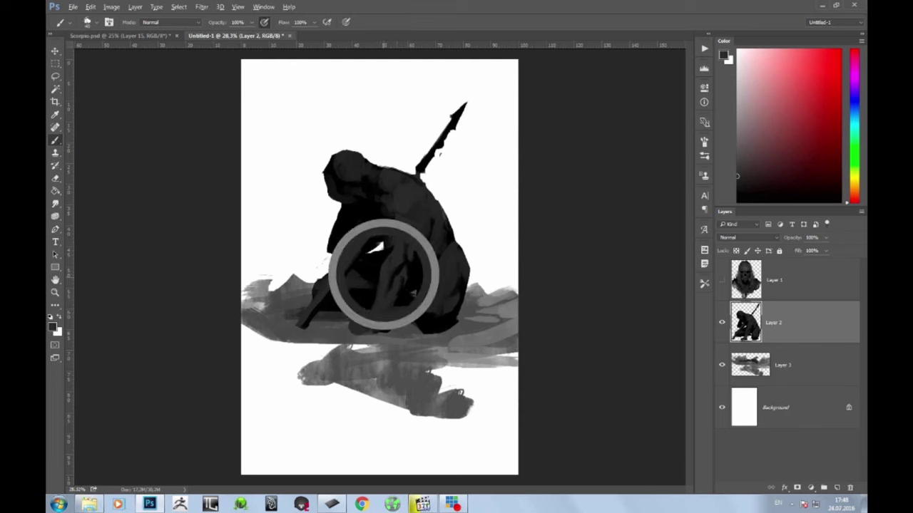
Try a stroke along the upper back contour below the spear and undo it
{"action": "key", "text": "d"}
{"action": "left_click", "coordinate": [423, 196], "text": "alt"}
{"action": "left_click_drag", "start_coordinate": [417, 175], "coordinate": [435, 200]}
{"action": "key", "text": "ctrl+z"}
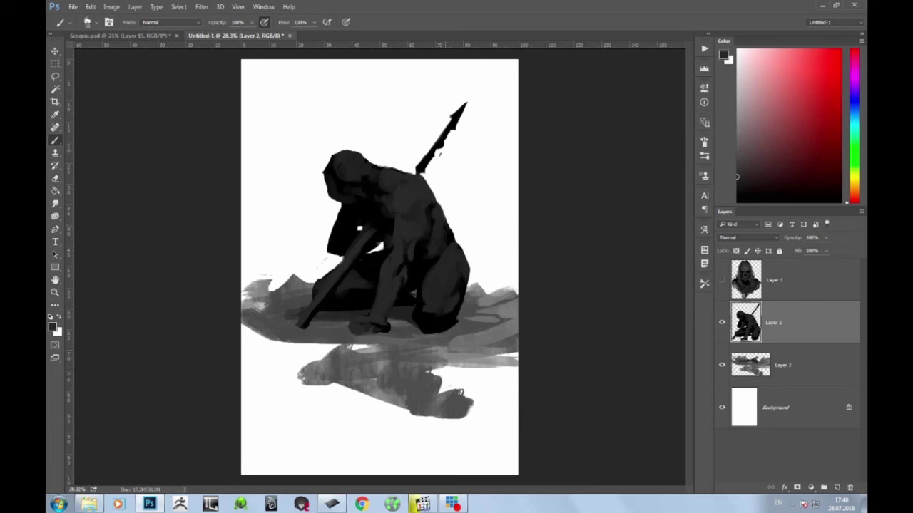
Refine the lower edge of the raised arm's elbow with a smaller brush
{"action": "left_click", "coordinate": [426, 243], "text": "alt"}
{"action": "left_click", "coordinate": [340, 240], "text": "alt"}
{"action": "key", "text": "bracketleft"}
{"action": "key", "text": "bracketleft"}
{"action": "left_click_drag", "start_coordinate": [333, 251], "coordinate": [329, 255]}
Fill the small white gap beside the hand on the spear, then sample the raised arm's dark tones
{"action": "left_click", "coordinate": [362, 239], "text": "alt"}
{"action": "key", "text": "bracketleft"}
{"action": "key", "text": "bracketleft"}
{"action": "left_click_drag", "start_coordinate": [365, 227], "coordinate": [360, 229]}
{"action": "left_click", "coordinate": [343, 243], "text": "alt"}
{"action": "key", "text": "bracketright"}
{"action": "key", "text": "bracketright"}
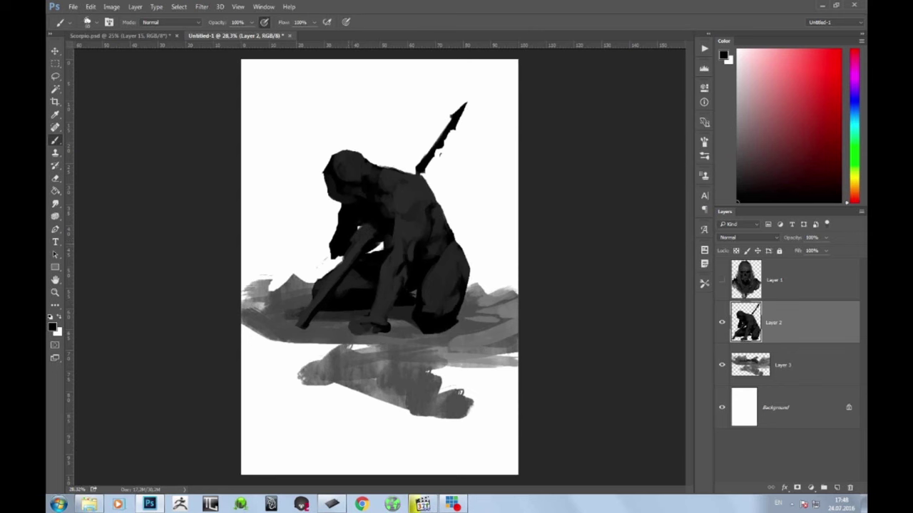
{"action": "left_click", "coordinate": [361, 235], "text": "alt"}
{"action": "left_click", "coordinate": [339, 247], "text": "alt"}
{"action": "left_click", "coordinate": [348, 212], "text": "alt"}
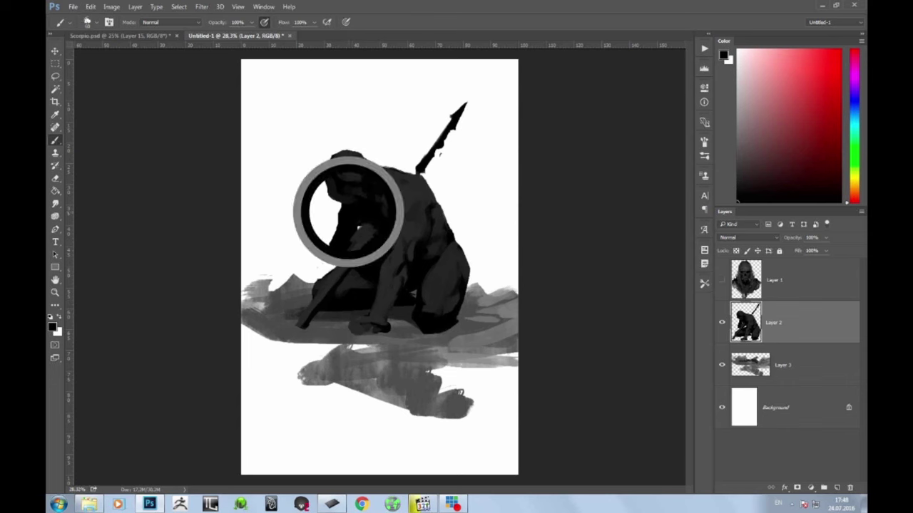
Paint a dark contour across the supporting forearm below the elbow with a smaller brush
{"action": "left_click", "coordinate": [414, 282], "text": "alt"}
{"action": "key", "text": "bracketleft"}
{"action": "key", "text": "bracketleft"}
{"action": "left_click_drag", "start_coordinate": [383, 272], "coordinate": [400, 280]}
{"action": "left_click", "coordinate": [389, 284], "text": "alt"}
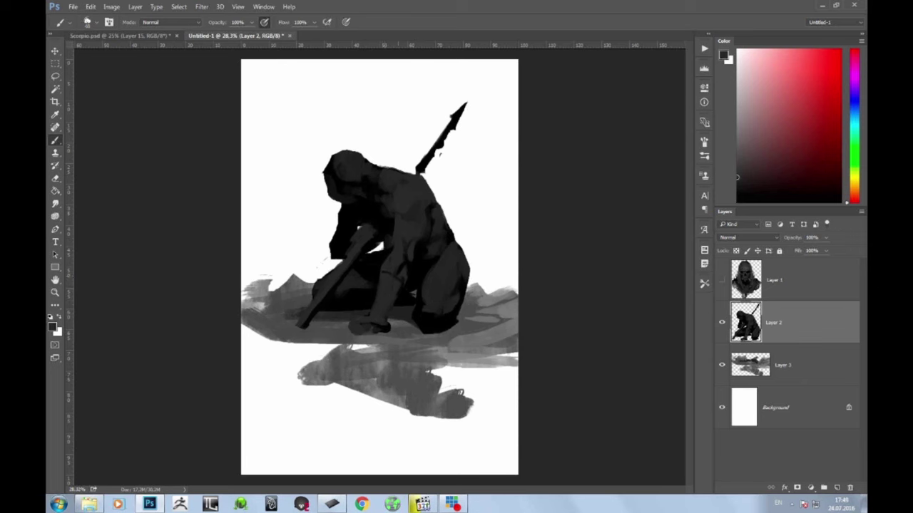
{"action": "left_click", "coordinate": [416, 271], "text": "alt"}
Choose dark greys and shade the shoulder and chest planes of the figure
{"action": "left_click", "coordinate": [737, 177]}
{"action": "left_click", "coordinate": [737, 194]}
{"action": "left_click", "coordinate": [736, 177]}
{"action": "left_click", "coordinate": [409, 215], "text": "alt"}
{"action": "left_click", "coordinate": [408, 203], "text": "alt"}
{"action": "left_click", "coordinate": [389, 221], "text": "alt"}
{"action": "left_click_drag", "start_coordinate": [407, 219], "coordinate": [395, 199]}
{"action": "left_click", "coordinate": [401, 194], "text": "alt"}
{"action": "left_click_drag", "start_coordinate": [396, 197], "coordinate": [395, 207]}
Blend the shoulder blade and upper back with sampled neighbouring dark greys
{"action": "left_click", "coordinate": [405, 220], "text": "alt"}
{"action": "left_click", "coordinate": [422, 210], "text": "alt"}
{"action": "left_click", "coordinate": [431, 206], "text": "alt"}
{"action": "left_click", "coordinate": [415, 199], "text": "alt"}
{"action": "left_click", "coordinate": [431, 208], "text": "alt"}
{"action": "left_click", "coordinate": [425, 203], "text": "alt"}
{"action": "left_click", "coordinate": [419, 229], "text": "alt"}
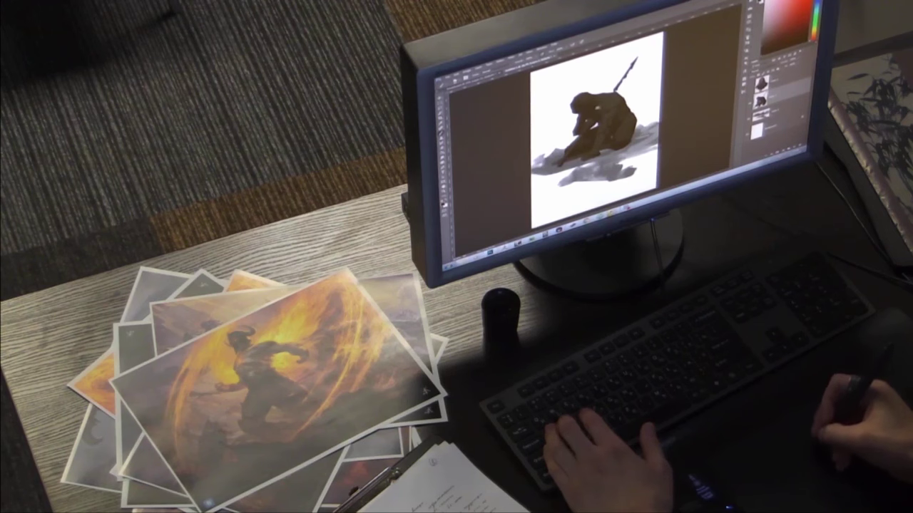
Paint the head and raised forearm with sampled dark greys to define their planes
{"action": "left_click", "coordinate": [588, 100], "text": "alt"}
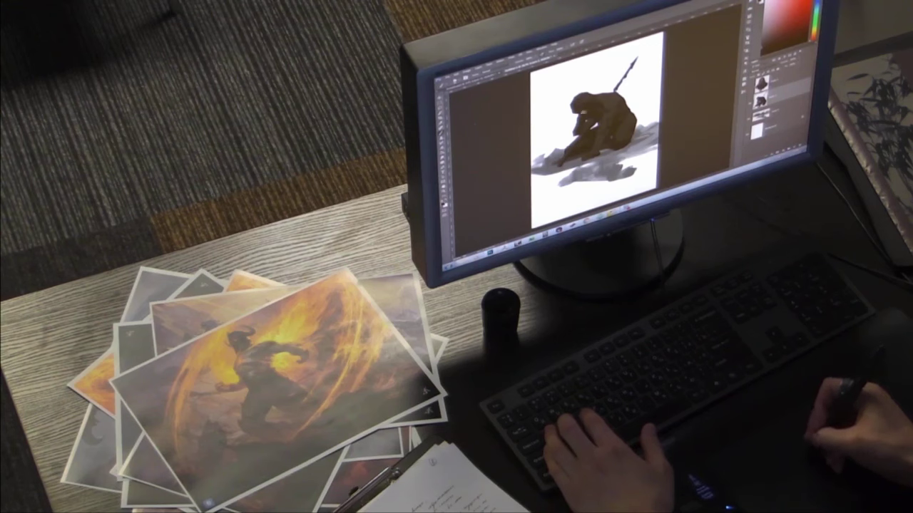
{"action": "left_click", "coordinate": [583, 103], "text": "alt"}
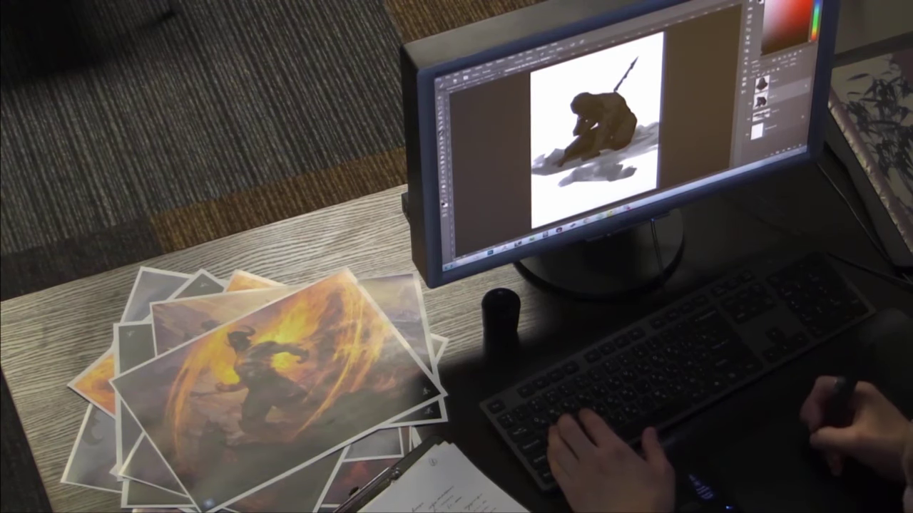
{"action": "left_click_drag", "start_coordinate": [577, 118], "coordinate": [587, 119]}
{"action": "left_click", "coordinate": [584, 117], "text": "alt"}
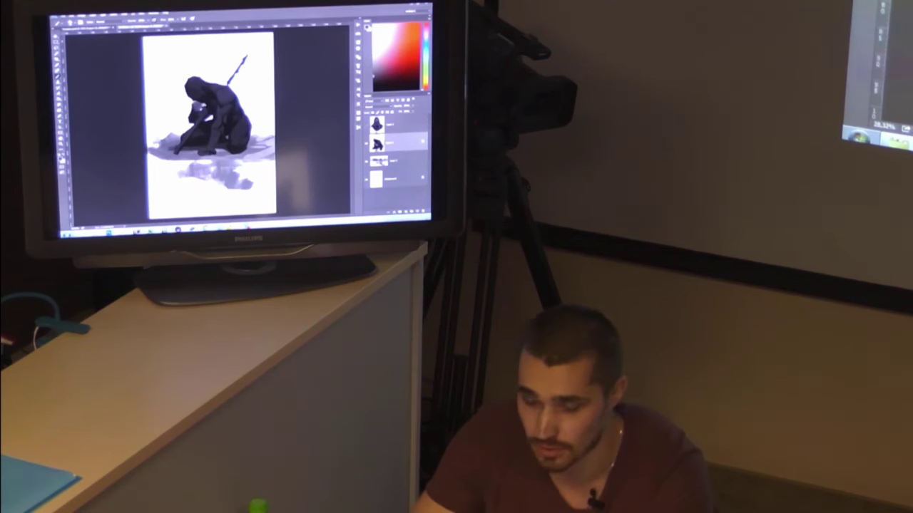
{"action": "left_click", "coordinate": [205, 107], "text": "alt"}
{"action": "left_click", "coordinate": [204, 106], "text": "alt"}
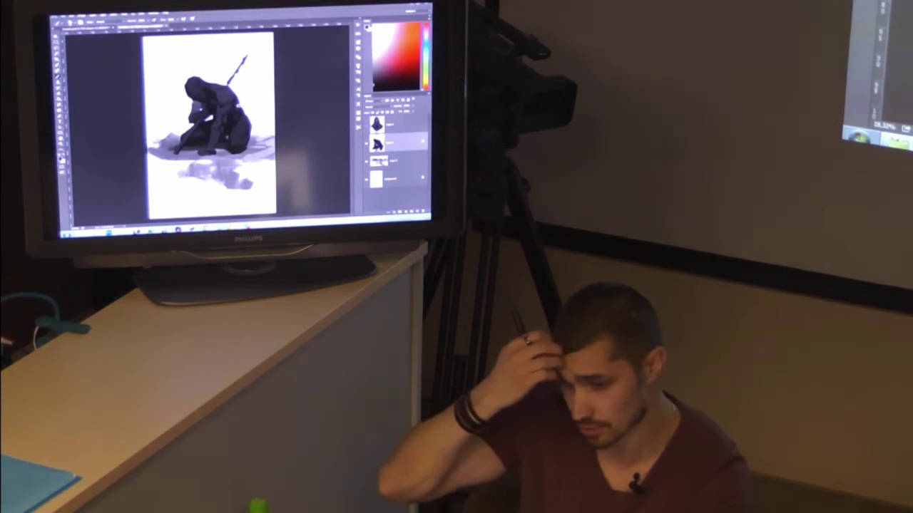
{"action": "left_click", "coordinate": [224, 139], "text": "alt"}
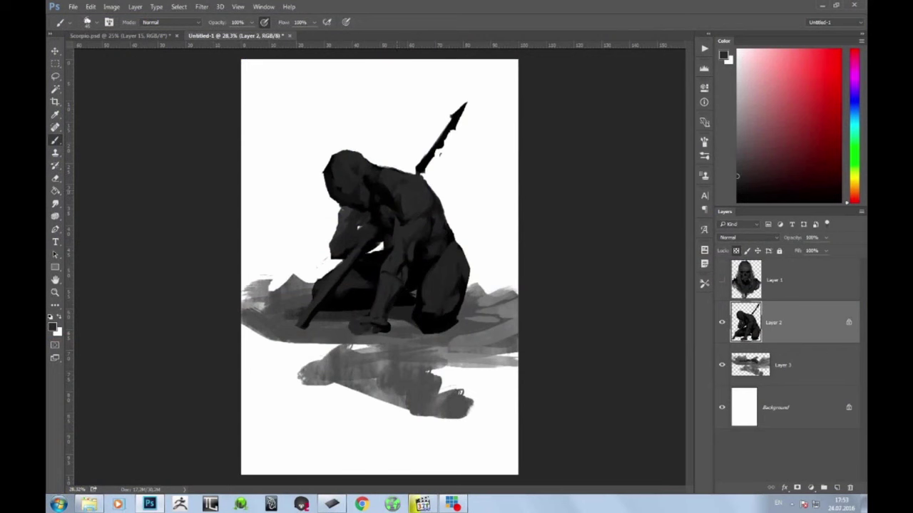
{"action": "key", "text": "z"}
{"action": "left_click_drag", "start_coordinate": [448, 235], "coordinate": [431, 304]}
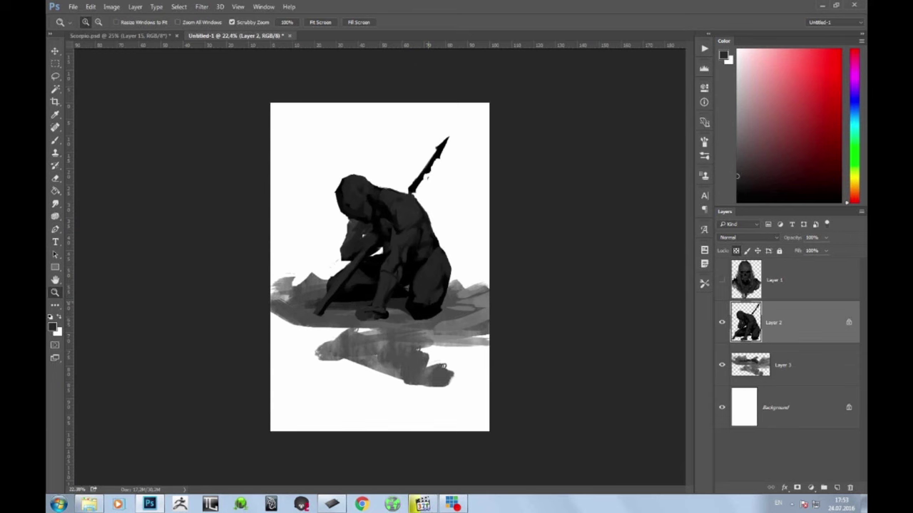
{"action": "key", "text": "b"}
{"action": "left_click", "coordinate": [97, 22]}
{"action": "left_click", "coordinate": [97, 22]}
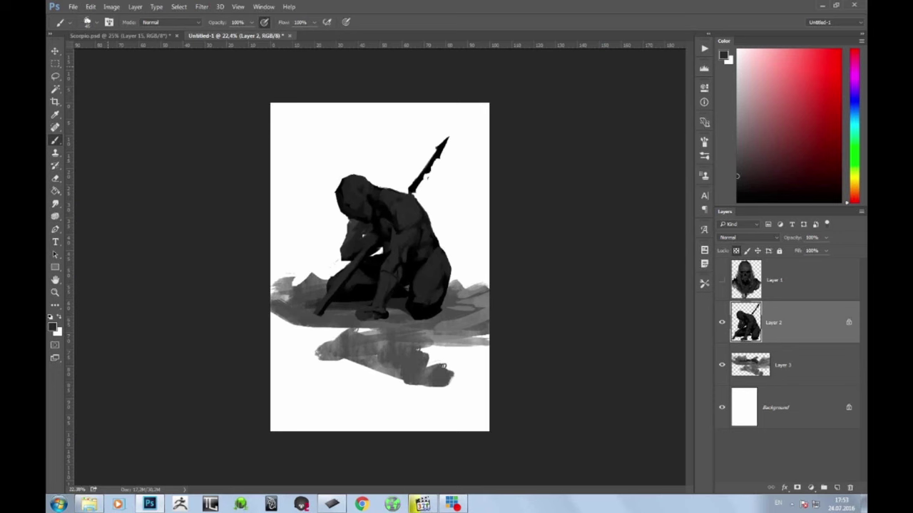
Paint a lighter grey highlight on the figure's shoulder with a larger brush and blend it with sampled tones
{"action": "key", "text": "z"}
{"action": "left_click_drag", "start_coordinate": [420, 205], "coordinate": [449, 188]}
{"action": "key", "text": "b"}
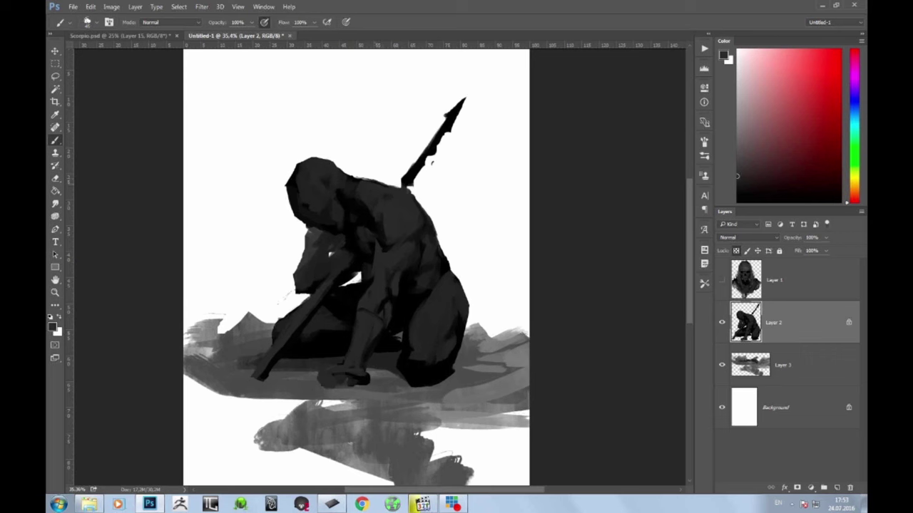
{"action": "left_click", "coordinate": [387, 238], "text": "alt"}
{"action": "key", "text": "bracketright"}
{"action": "left_click", "coordinate": [387, 208], "text": "alt"}
{"action": "left_click", "coordinate": [737, 162]}
{"action": "left_click", "coordinate": [395, 208]}
{"action": "left_click", "coordinate": [397, 207], "text": "alt"}
{"action": "left_click_drag", "start_coordinate": [401, 205], "coordinate": [409, 216]}
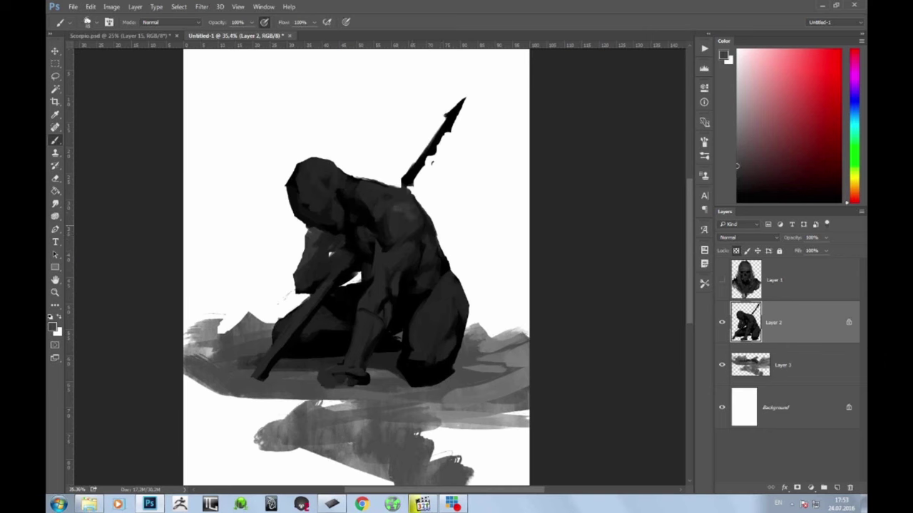
Darken the neck and upper back contour between the head and the spear with sampled black
{"action": "left_click", "coordinate": [366, 216], "text": "alt"}
{"action": "key", "text": "z"}
{"action": "mouse_move", "coordinate": [477, 293]}
{"action": "left_mouse_down"}
{"action": "mouse_move", "coordinate": [415, 293]}
{"action": "mouse_move", "coordinate": [466, 293]}
{"action": "mouse_move", "coordinate": [471, 261]}
{"action": "left_mouse_up"}
{"action": "key", "text": "space"}
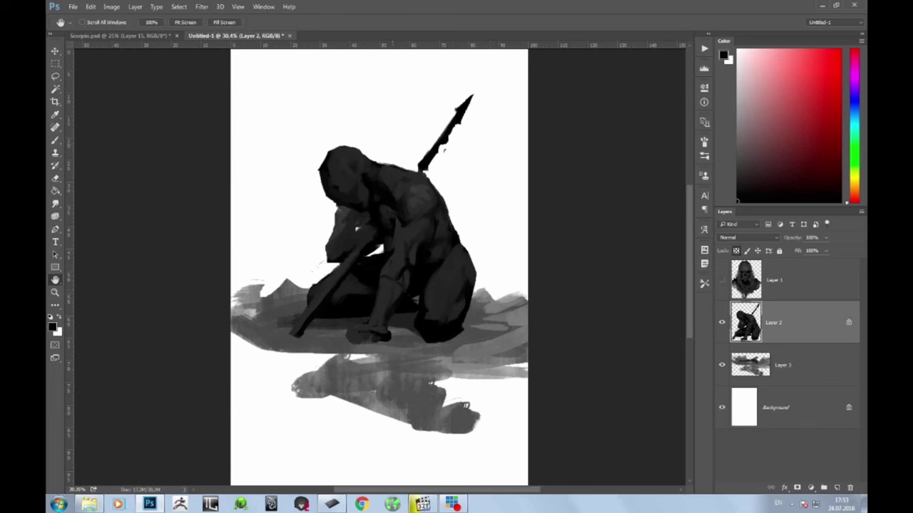
{"action": "key", "text": "b"}
{"action": "scroll", "coordinate": [384, 154], "scroll_direction": "up", "scroll_amount": 3}
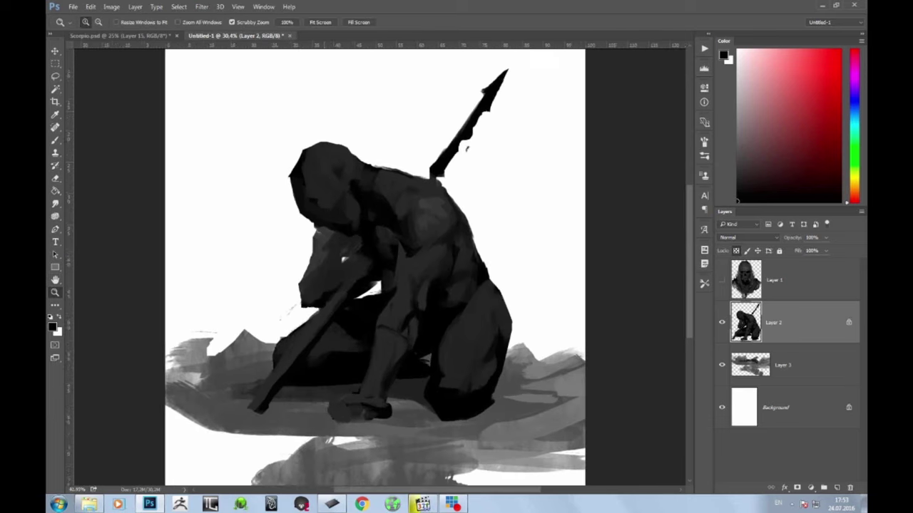
{"action": "mouse_move", "coordinate": [302, 158]}
{"action": "left_mouse_down"}
{"action": "mouse_move", "coordinate": [332, 145]}
{"action": "mouse_move", "coordinate": [399, 171]}
{"action": "left_mouse_up"}
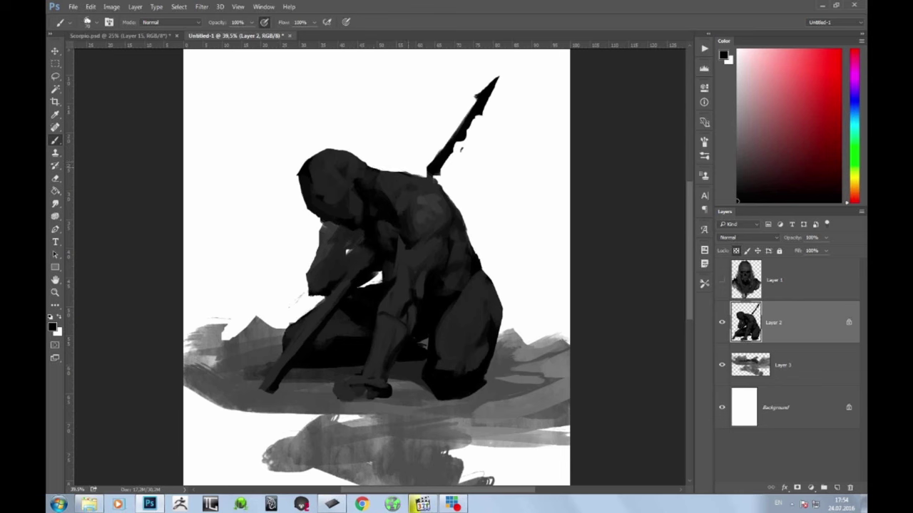
{"action": "left_click", "coordinate": [373, 193], "text": "alt"}
{"action": "left_click_drag", "start_coordinate": [378, 176], "coordinate": [385, 184]}
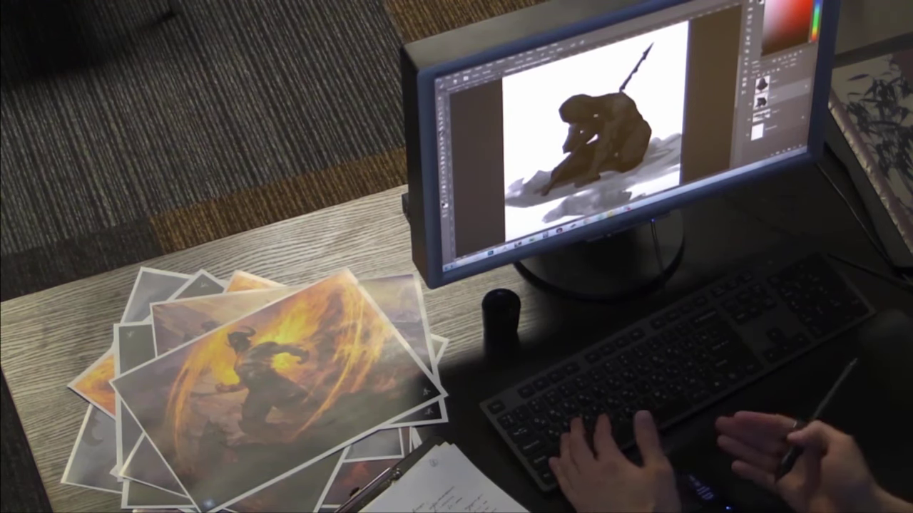
Undo the latest strokes on the head
{"action": "key", "text": "ctrl+plus"}
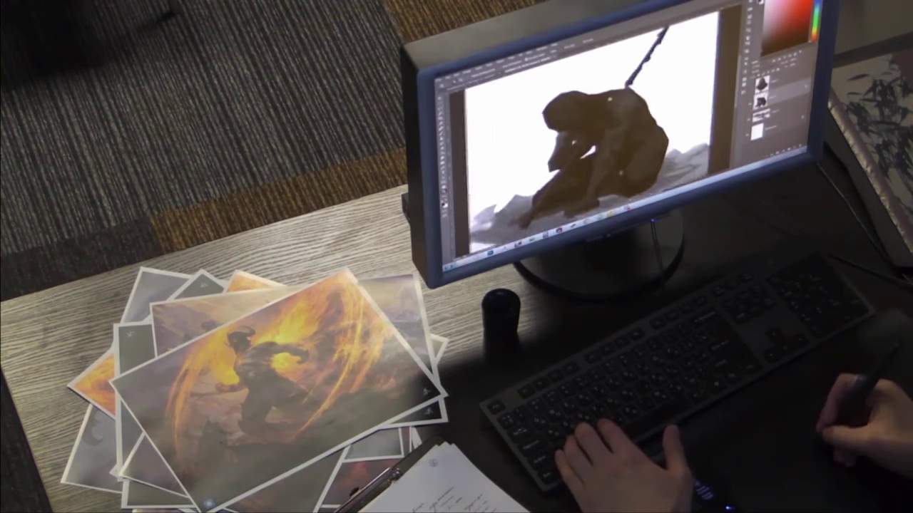
{"action": "key", "text": "ctrl+minus"}
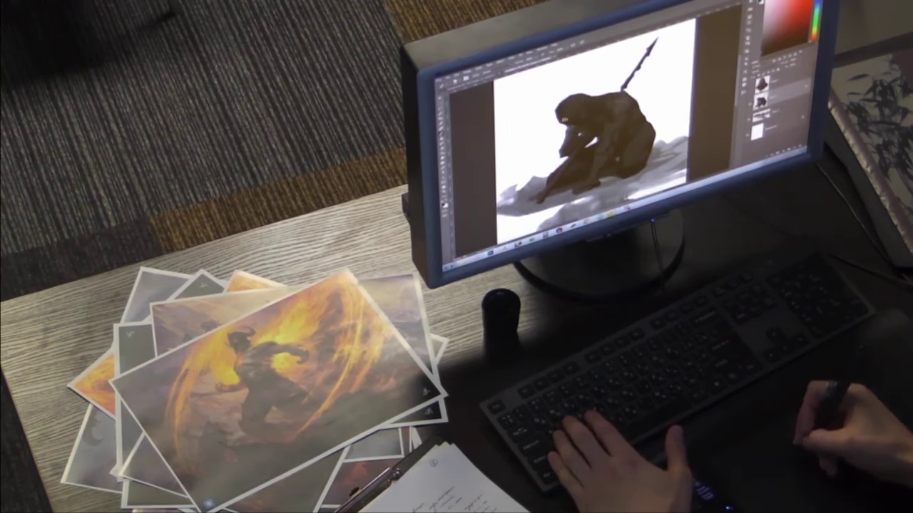
{"action": "key", "text": "ctrl+z"}
{"action": "key", "text": "ctrl+z"}
{"action": "key", "text": "ctrl+z"}
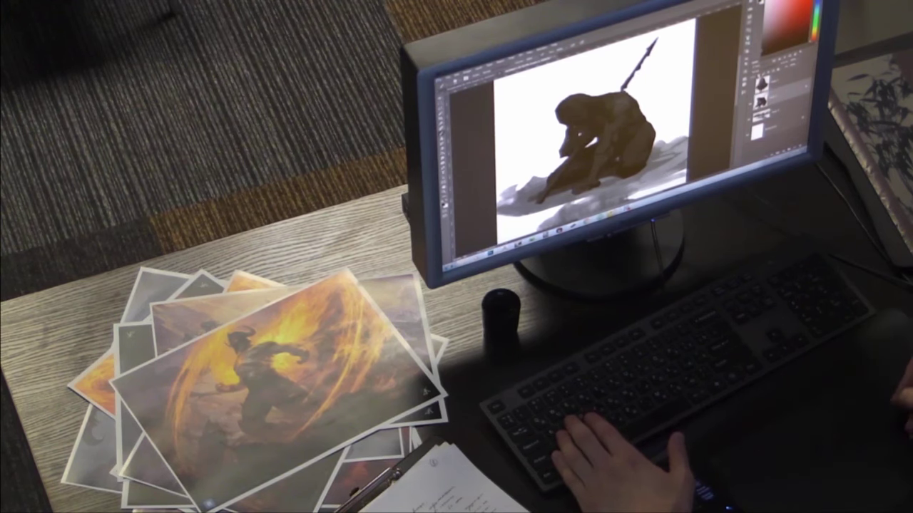
Paint dark strands hanging down the front of the figure's head with a sampled tone
{"action": "left_click", "coordinate": [571, 125], "text": "alt"}
{"action": "left_click_drag", "start_coordinate": [565, 119], "coordinate": [565, 140]}
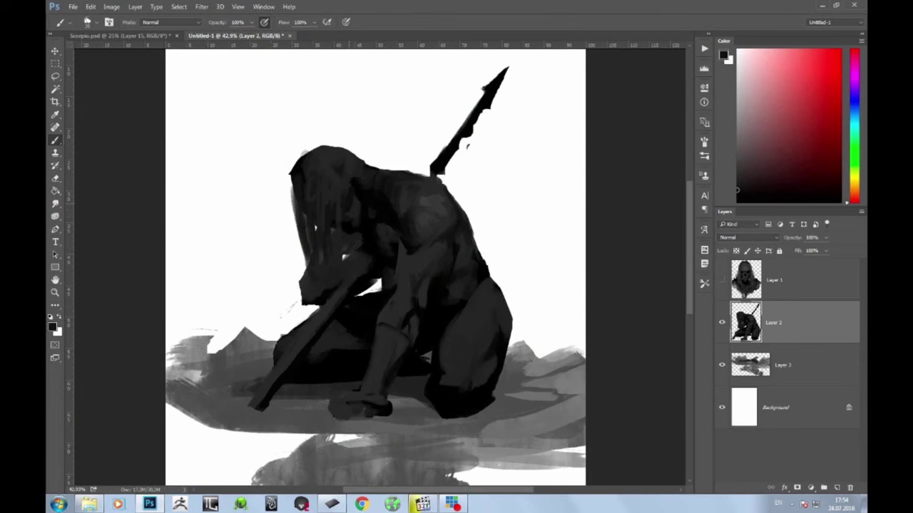
{"action": "key", "text": "space"}
{"action": "mouse_move", "coordinate": [401, 237]}
{"action": "left_mouse_down"}
{"action": "mouse_move", "coordinate": [393, 215]}
{"action": "mouse_move", "coordinate": [388, 256]}
{"action": "left_mouse_up"}
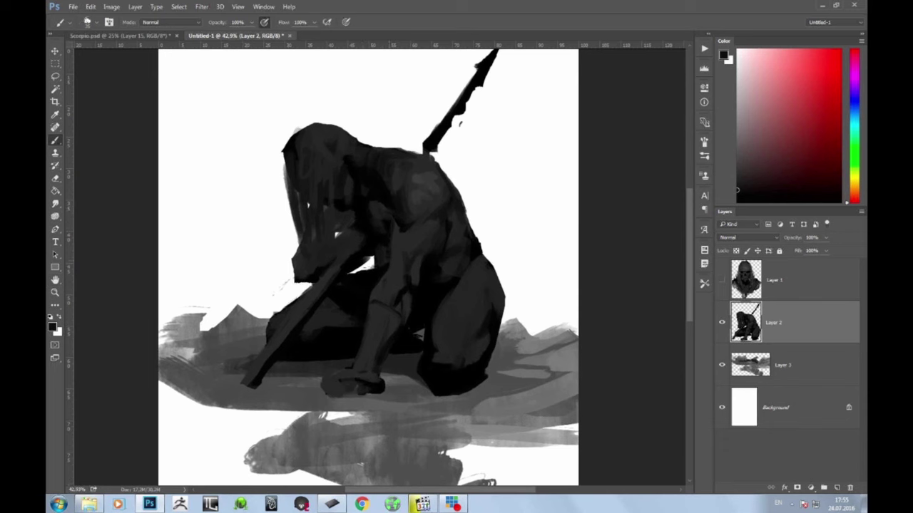
Soften the shading on the figure's shoulder and upper arm with sampled dark greys
{"action": "left_click", "coordinate": [427, 183], "text": "alt"}
{"action": "left_click", "coordinate": [431, 186], "text": "alt"}
{"action": "left_click", "coordinate": [444, 194], "text": "alt"}
{"action": "left_click", "coordinate": [437, 182], "text": "alt"}
{"action": "left_click", "coordinate": [455, 209], "text": "alt"}
{"action": "key", "text": "z"}
{"action": "mouse_move", "coordinate": [488, 249]}
{"action": "left_mouse_down"}
{"action": "mouse_move", "coordinate": [429, 250]}
{"action": "mouse_move", "coordinate": [521, 243]}
{"action": "left_mouse_up"}
{"action": "key", "text": "b"}
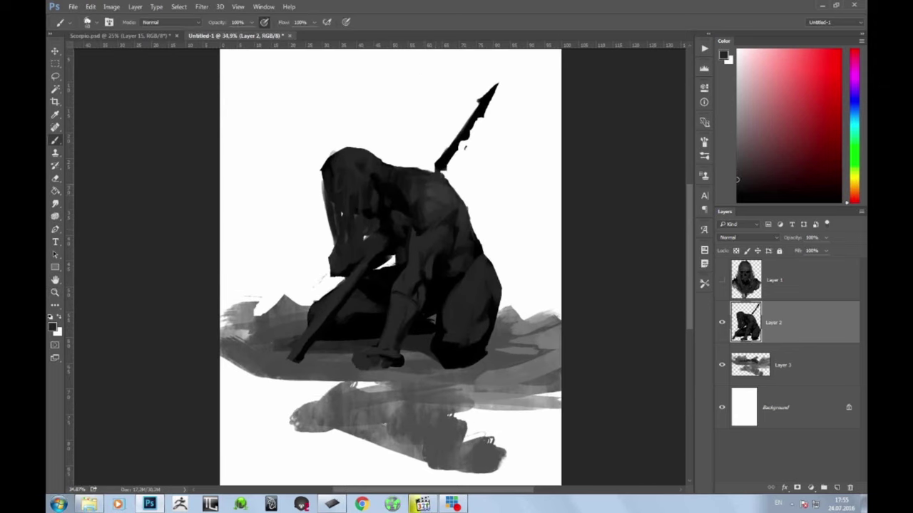
Paint dark grey planes on the upper back and top of the shoulder, resampling nearby tones to blend them
{"action": "left_click_drag", "start_coordinate": [434, 194], "coordinate": [429, 196]}
{"action": "left_click", "coordinate": [423, 183], "text": "alt"}
{"action": "left_click", "coordinate": [421, 181], "text": "alt"}
{"action": "left_click", "coordinate": [413, 186], "text": "alt"}
{"action": "left_click_drag", "start_coordinate": [417, 184], "coordinate": [410, 187]}
{"action": "left_click", "coordinate": [434, 184], "text": "alt"}
{"action": "left_click", "coordinate": [413, 189], "text": "alt"}
{"action": "left_click", "coordinate": [426, 189], "text": "alt"}
{"action": "key", "text": "bracketright"}
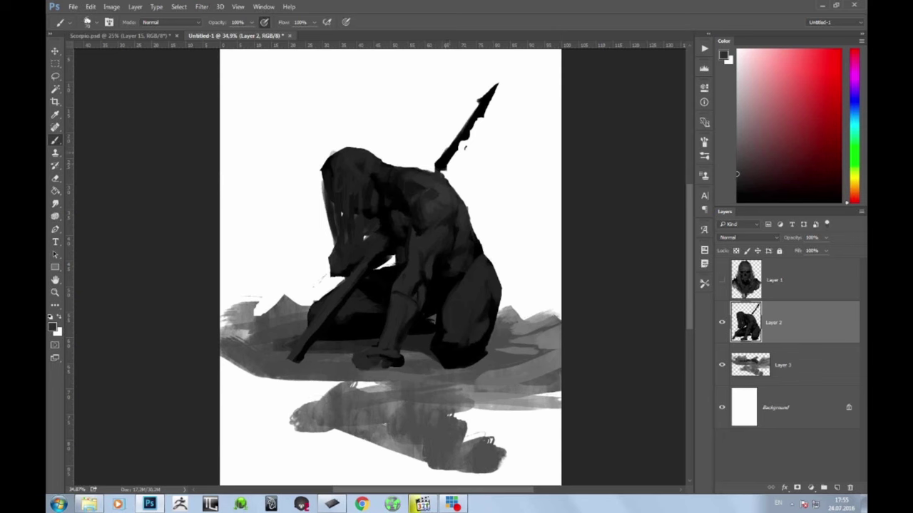
Refine the transitions between neck, shoulder and side of the torso with sampled greys and black
{"action": "left_click", "coordinate": [417, 182], "text": "alt"}
{"action": "left_click", "coordinate": [419, 177], "text": "alt"}
{"action": "left_click", "coordinate": [373, 177], "text": "alt"}
{"action": "left_click", "coordinate": [372, 166], "text": "alt"}
{"action": "left_click", "coordinate": [449, 219], "text": "alt"}
{"action": "left_click", "coordinate": [441, 210], "text": "alt"}
{"action": "left_click", "coordinate": [444, 199], "text": "alt"}
{"action": "left_click", "coordinate": [434, 196], "text": "alt"}
{"action": "left_click", "coordinate": [440, 189], "text": "alt"}
{"action": "left_click", "coordinate": [410, 224], "text": "alt"}
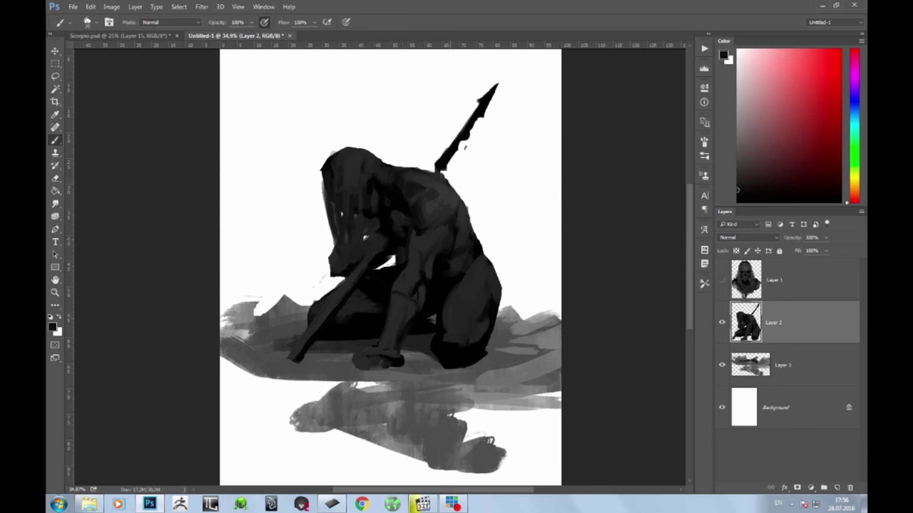
Define the upper arm and elbow of the supporting arm with sampled dark grey and black strokes
{"action": "key", "text": "ctrl+space"}
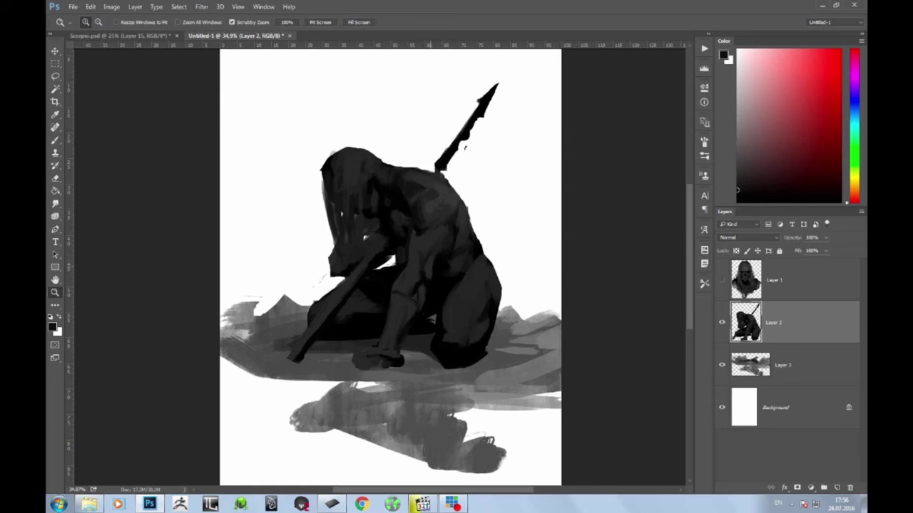
{"action": "left_click_drag", "start_coordinate": [429, 267], "coordinate": [458, 265]}
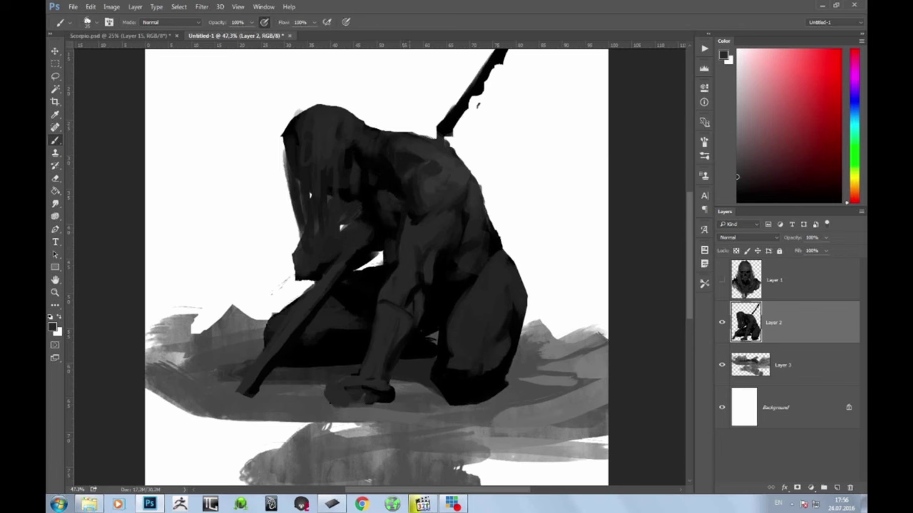
{"action": "key", "text": "d"}
{"action": "left_click", "coordinate": [415, 221], "text": "alt"}
{"action": "left_click_drag", "start_coordinate": [400, 270], "coordinate": [397, 285]}
{"action": "left_click", "coordinate": [405, 272], "text": "alt"}
{"action": "key", "text": "d"}
{"action": "key", "text": "z"}
{"action": "left_click_drag", "start_coordinate": [460, 328], "coordinate": [435, 328]}
{"action": "key", "text": "b"}
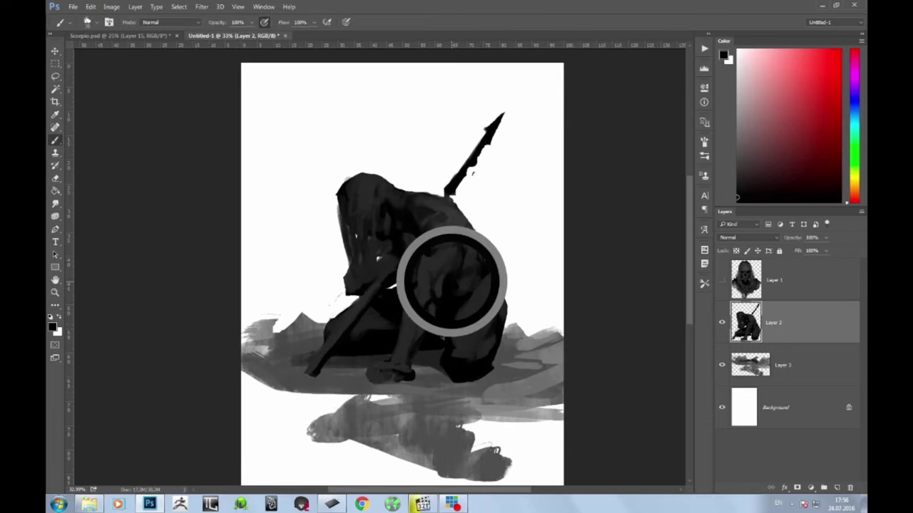
Shade the side of the torso and the waist above the thigh with sampled dark tones
{"action": "left_click", "coordinate": [467, 251], "text": "alt"}
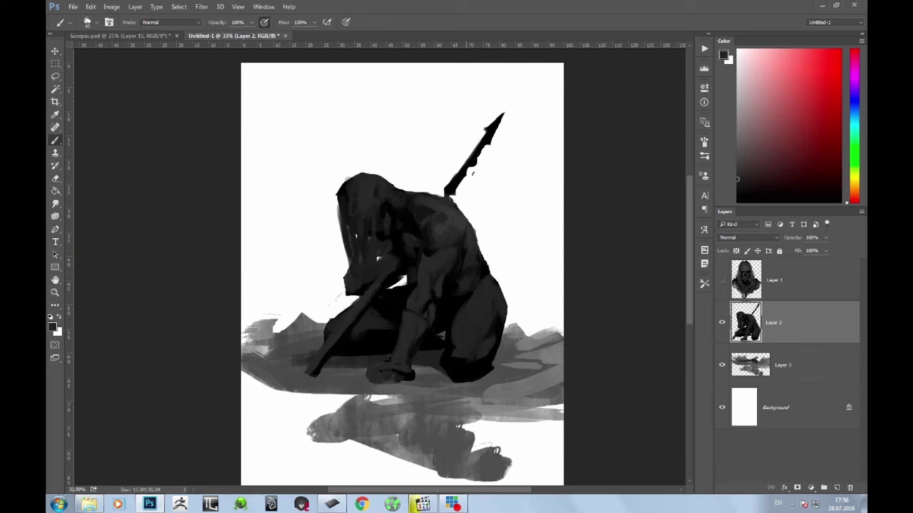
{"action": "left_click", "coordinate": [469, 241], "text": "alt"}
{"action": "left_click", "coordinate": [481, 264], "text": "alt"}
{"action": "left_click", "coordinate": [463, 295], "text": "alt"}
{"action": "left_click_drag", "start_coordinate": [467, 284], "coordinate": [460, 288]}
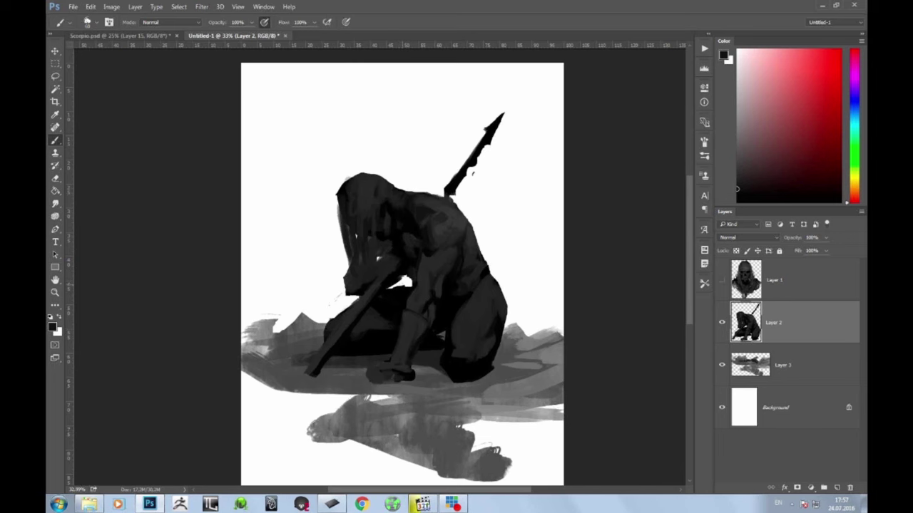
Paint long dark grey hair strands down the side of the head with a smaller brush
{"action": "key", "text": "z"}
{"action": "mouse_move", "coordinate": [468, 339]}
{"action": "left_mouse_down"}
{"action": "mouse_move", "coordinate": [435, 339]}
{"action": "mouse_move", "coordinate": [474, 339]}
{"action": "left_mouse_up"}
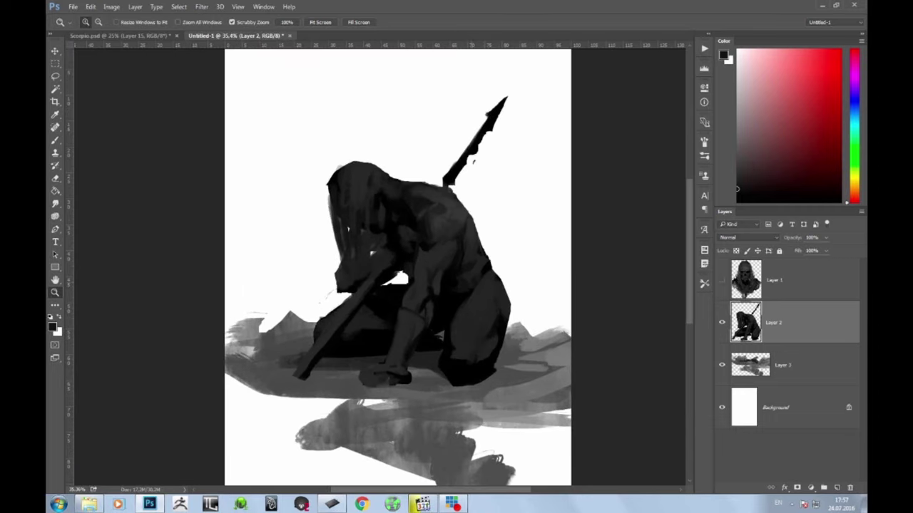
{"action": "key", "text": "b"}
{"action": "left_click", "coordinate": [360, 183], "text": "alt"}
{"action": "key", "text": "bracketleft"}
{"action": "key", "text": "bracketleft"}
{"action": "left_click_drag", "start_coordinate": [364, 207], "coordinate": [370, 234]}
{"action": "left_click", "coordinate": [377, 203], "text": "alt"}
{"action": "left_click", "coordinate": [363, 200], "text": "alt"}
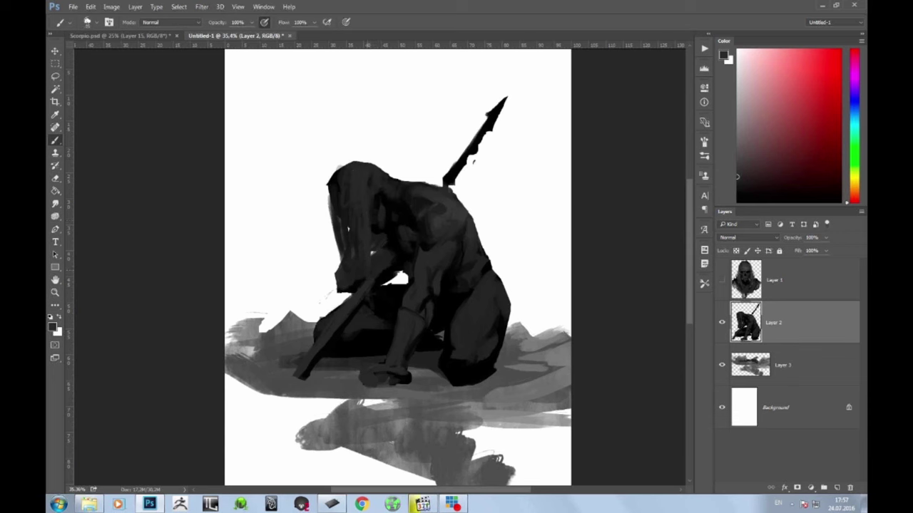
Fill the white gaps between the hair strands and deepen the hair with black and sampled greys
{"action": "key", "text": "d"}
{"action": "left_click", "coordinate": [376, 236], "text": "alt"}
{"action": "left_click", "coordinate": [376, 222], "text": "alt"}
{"action": "left_click", "coordinate": [380, 185], "text": "alt"}
{"action": "left_click", "coordinate": [364, 196], "text": "alt"}
{"action": "left_click", "coordinate": [365, 194], "text": "alt"}
{"action": "left_click", "coordinate": [356, 199], "text": "alt"}
{"action": "left_click_drag", "start_coordinate": [347, 211], "coordinate": [349, 235]}
{"action": "left_click", "coordinate": [375, 252], "text": "alt"}
{"action": "left_click_drag", "start_coordinate": [345, 209], "coordinate": [348, 243]}
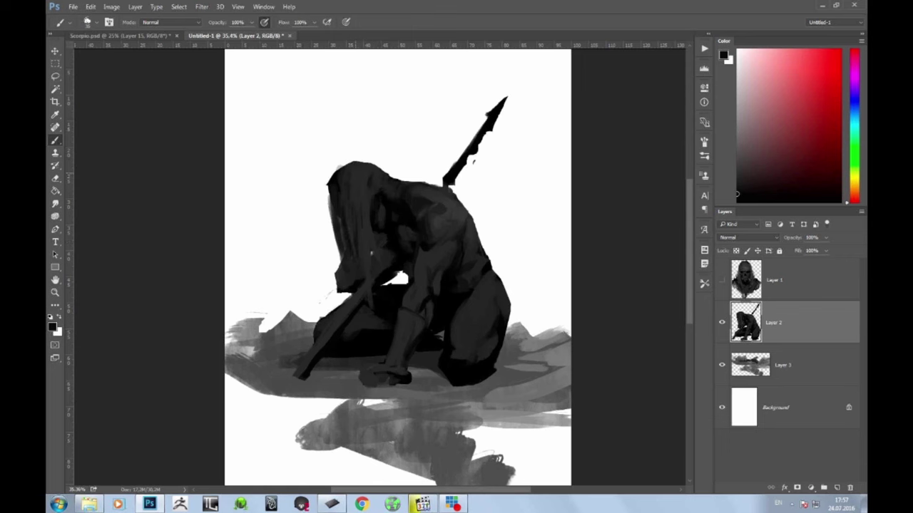
Shade the hip and thigh with sampled dark greys to form a fold across the upper leg
{"action": "left_click", "coordinate": [361, 173], "text": "alt"}
{"action": "key", "text": "z"}
{"action": "left_click_drag", "start_coordinate": [453, 288], "coordinate": [468, 289]}
{"action": "key", "text": "b"}
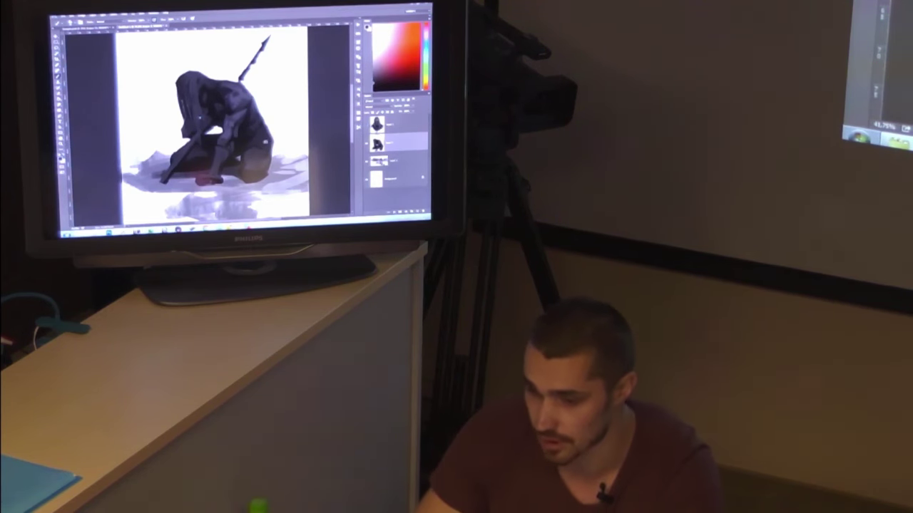
{"action": "left_click", "coordinate": [267, 151], "text": "alt"}
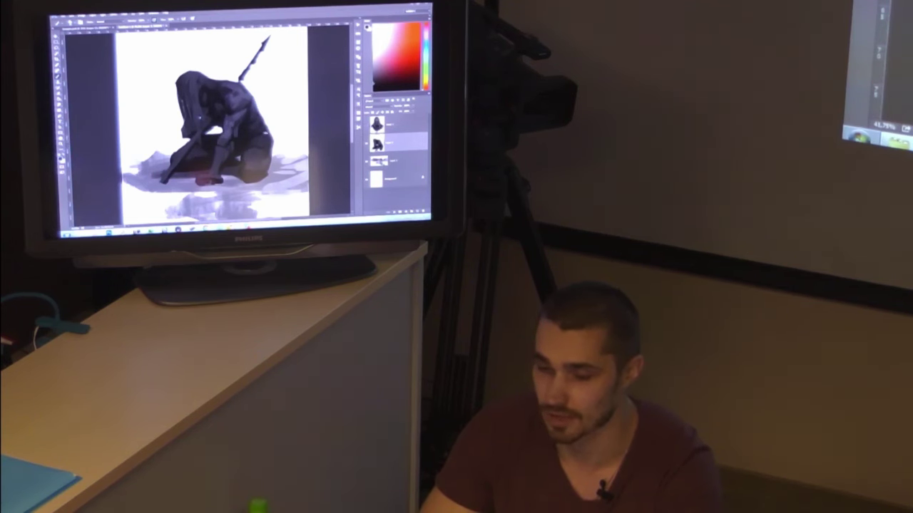
{"action": "left_click", "coordinate": [251, 142], "text": "alt"}
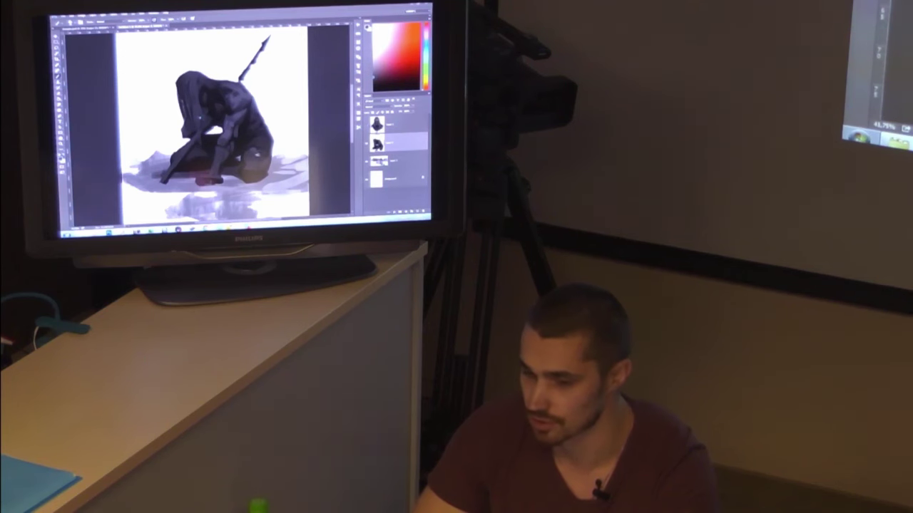
{"action": "left_click", "coordinate": [246, 148], "text": "alt"}
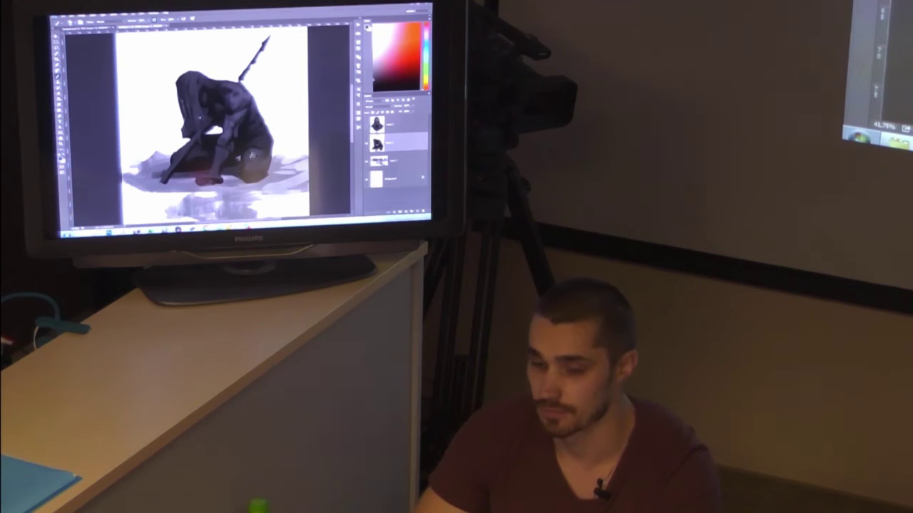
{"action": "left_click", "coordinate": [255, 153], "text": "alt"}
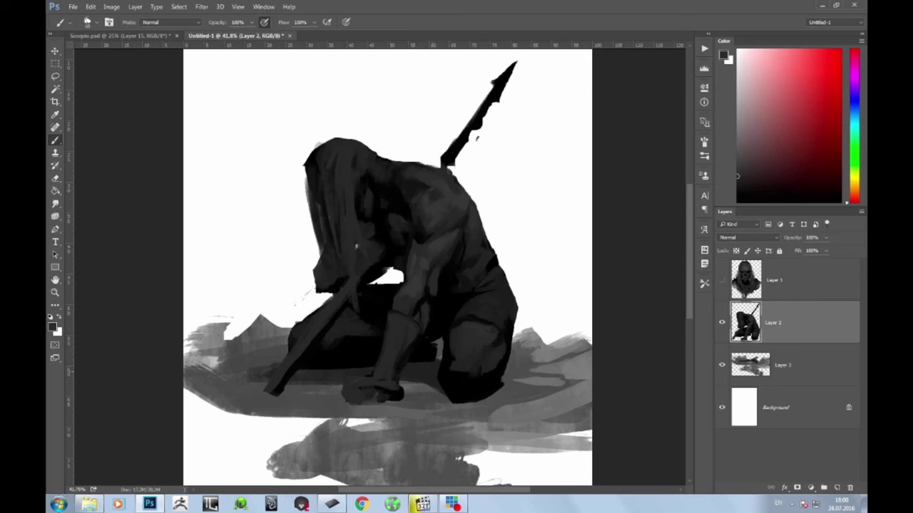
Paint the foot behind the kneeling leg with sampled dark tones, using a smaller brush
{"action": "left_click", "coordinate": [498, 372], "text": "alt"}
{"action": "left_click_drag", "start_coordinate": [514, 328], "coordinate": [519, 345]}
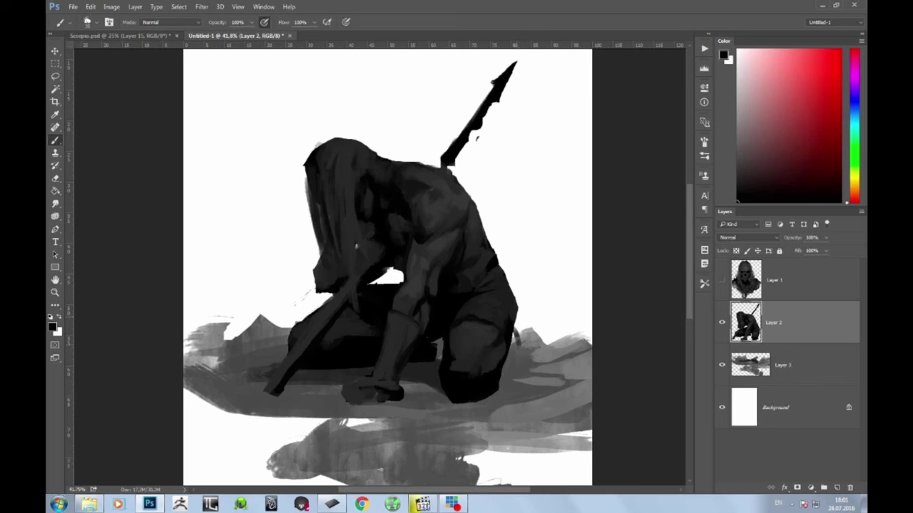
{"action": "left_click_drag", "start_coordinate": [514, 326], "coordinate": [520, 350]}
{"action": "left_click", "coordinate": [496, 342], "text": "alt"}
{"action": "left_click_drag", "start_coordinate": [515, 329], "coordinate": [512, 356]}
{"action": "key", "text": "ctrl+z"}
{"action": "key", "text": "bracketleft"}
{"action": "mouse_move", "coordinate": [518, 359]}
{"action": "left_mouse_down"}
{"action": "mouse_move", "coordinate": [510, 364]}
{"action": "mouse_move", "coordinate": [518, 357]}
{"action": "mouse_move", "coordinate": [521, 368]}
{"action": "left_mouse_up"}
{"action": "left_click", "coordinate": [515, 349], "text": "alt"}
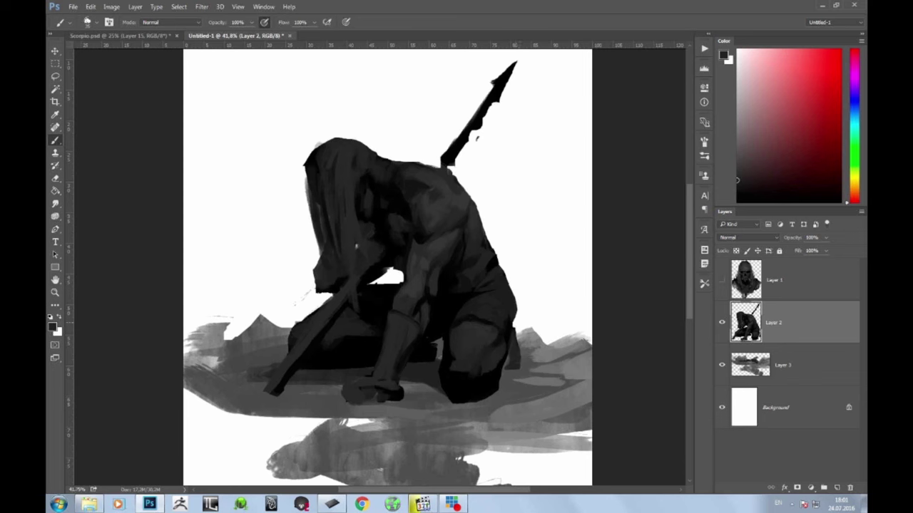
Refine the rear edge of the hip and add a dark grey hair strand beside the face
{"action": "left_click", "coordinate": [512, 312], "text": "alt"}
{"action": "left_click_drag", "start_coordinate": [518, 316], "coordinate": [512, 327]}
{"action": "left_click", "coordinate": [350, 192], "text": "alt"}
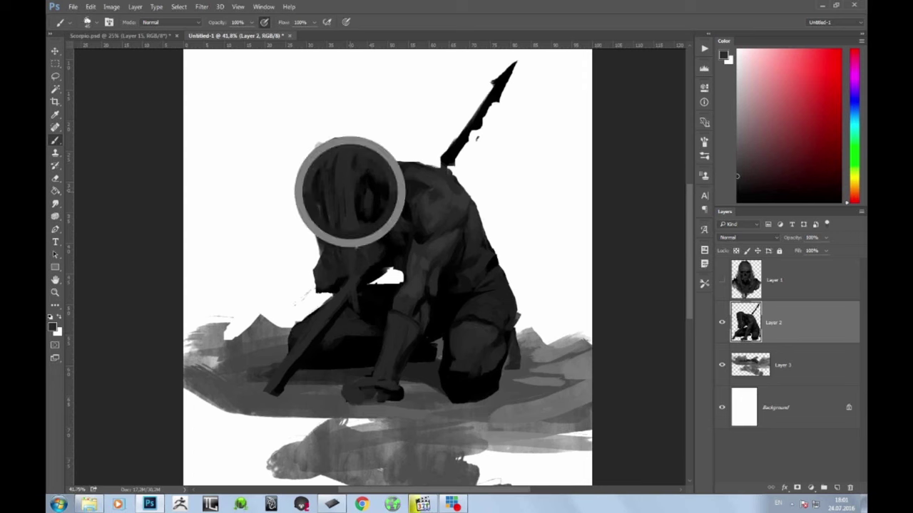
{"action": "left_click_drag", "start_coordinate": [359, 189], "coordinate": [361, 221]}
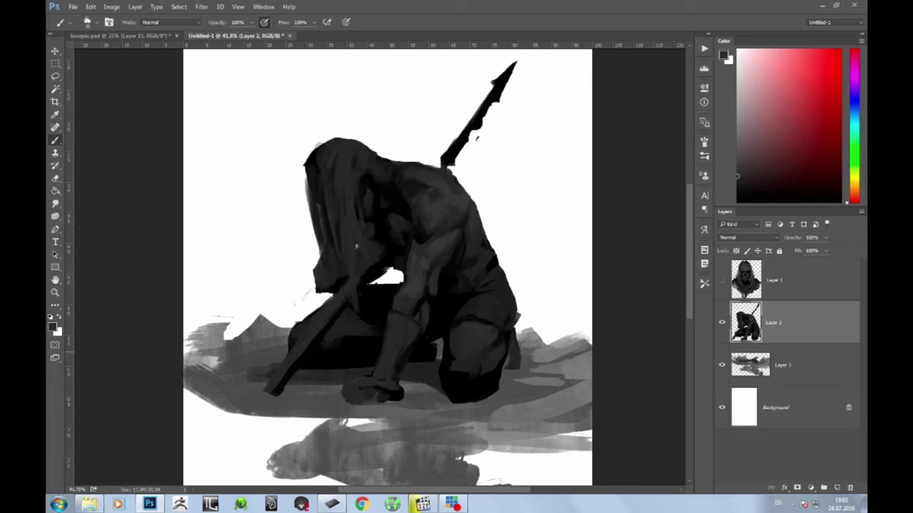
On Layer 3, paint a black shadow on the ground behind the kneeling leg with a larger brush
{"action": "left_click", "coordinate": [791, 365]}
{"action": "left_click", "coordinate": [350, 390], "text": "alt"}
{"action": "left_click", "coordinate": [492, 388], "text": "alt"}
{"action": "key", "text": "bracketright"}
{"action": "key", "text": "bracketright"}
{"action": "key", "text": "bracketright"}
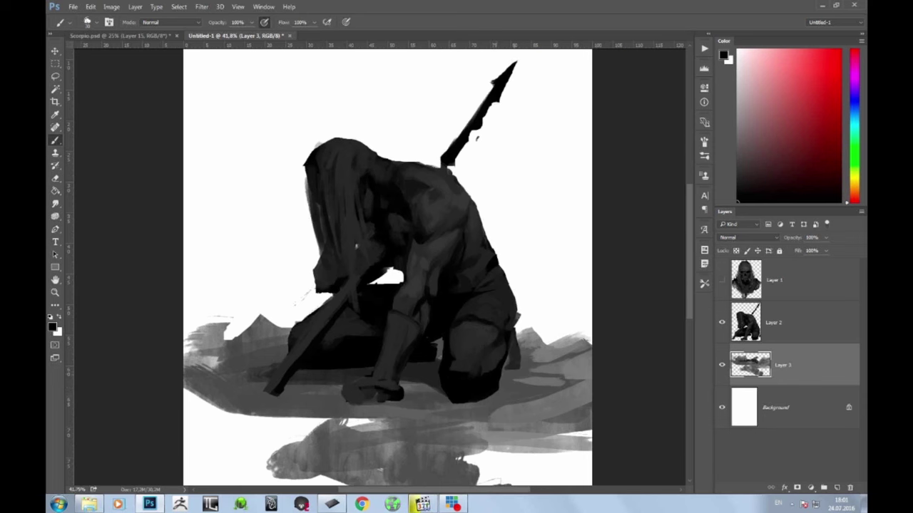
{"action": "left_click_drag", "start_coordinate": [504, 370], "coordinate": [539, 376]}
Blend the ground shadow around the foot and knee with sampled dark greys
{"action": "left_click", "coordinate": [533, 372], "text": "alt"}
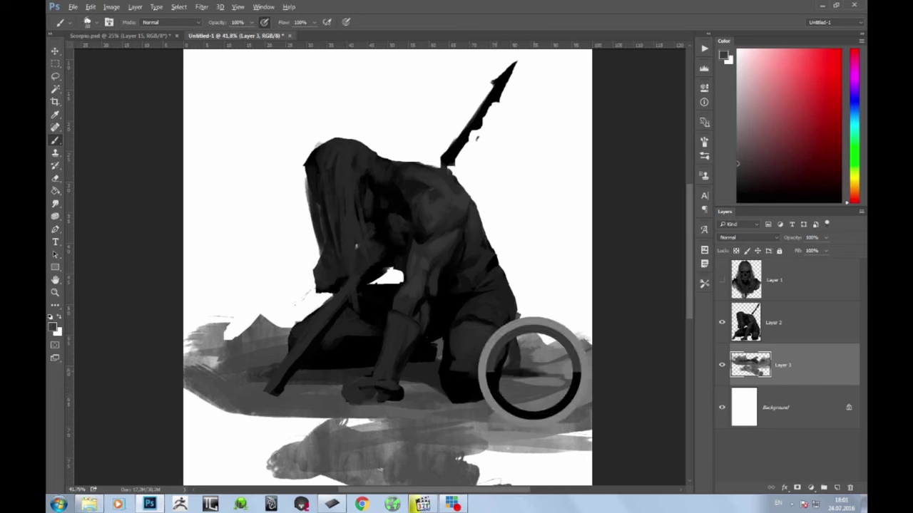
{"action": "left_click", "coordinate": [532, 369], "text": "alt"}
{"action": "left_click", "coordinate": [530, 374], "text": "alt"}
{"action": "left_click", "coordinate": [530, 368], "text": "alt"}
{"action": "mouse_move", "coordinate": [506, 367]}
{"action": "left_mouse_down"}
{"action": "mouse_move", "coordinate": [546, 372]}
{"action": "mouse_move", "coordinate": [525, 390]}
{"action": "left_mouse_up"}
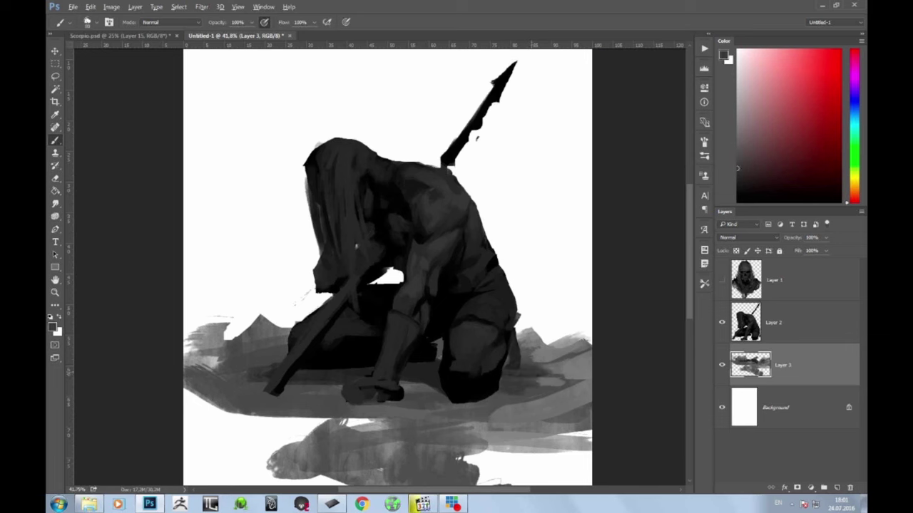
{"action": "left_click", "coordinate": [517, 361], "text": "alt"}
{"action": "left_click_drag", "start_coordinate": [505, 378], "coordinate": [503, 385]}
Extend dark grey ground strokes from the foot to the canvas's right edge with a smaller brush
{"action": "key", "text": "bracketleft"}
{"action": "mouse_move", "coordinate": [528, 374]}
{"action": "left_mouse_down"}
{"action": "mouse_move", "coordinate": [566, 371]}
{"action": "mouse_move", "coordinate": [586, 353]}
{"action": "left_mouse_up"}
{"action": "left_click", "coordinate": [538, 370], "text": "alt"}
{"action": "left_click_drag", "start_coordinate": [555, 381], "coordinate": [589, 360]}
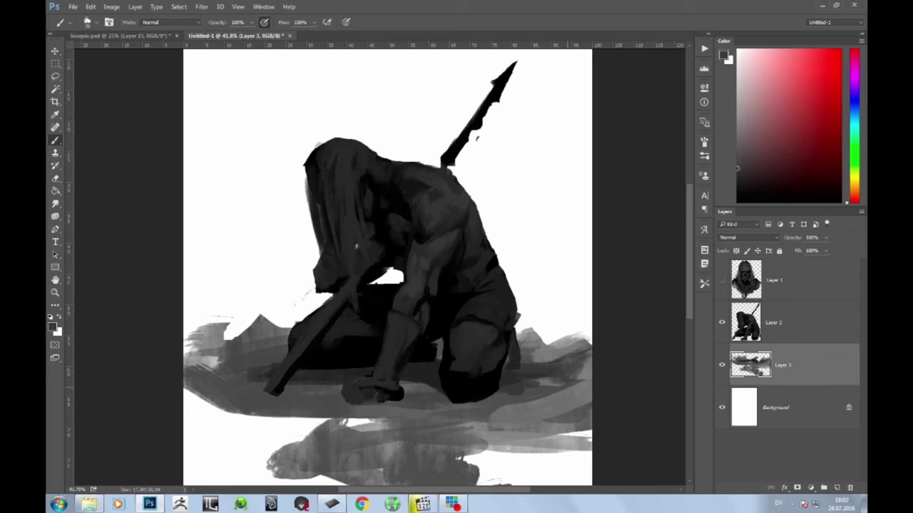
Paint mid-grey strokes over the rocky ground behind the figure to smooth its upper slope
{"action": "left_click", "coordinate": [566, 366], "text": "alt"}
{"action": "left_click", "coordinate": [554, 355], "text": "alt"}
{"action": "left_click", "coordinate": [533, 364], "text": "alt"}
{"action": "key", "text": "["}
{"action": "left_click_drag", "start_coordinate": [534, 362], "coordinate": [555, 357]}
{"action": "left_click", "coordinate": [547, 359], "text": "alt"}
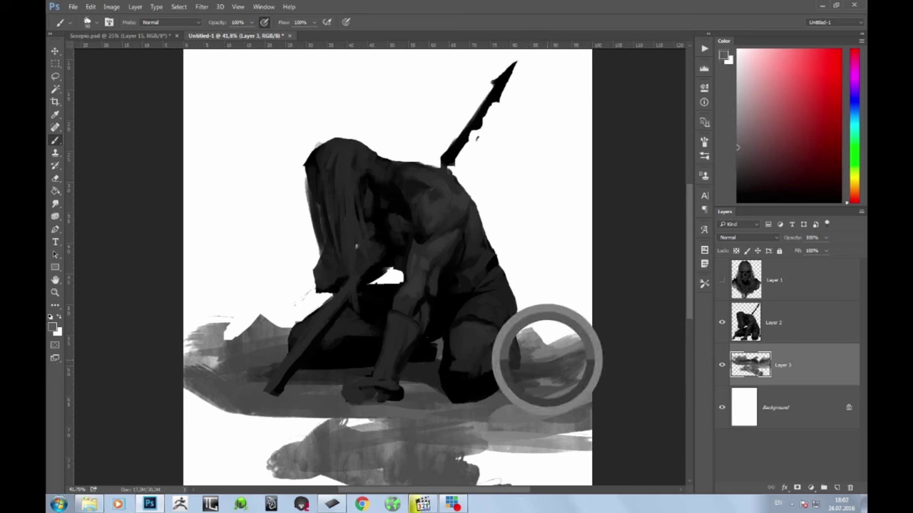
{"action": "left_click_drag", "start_coordinate": [520, 363], "coordinate": [590, 340]}
{"action": "left_click_drag", "start_coordinate": [549, 368], "coordinate": [557, 367]}
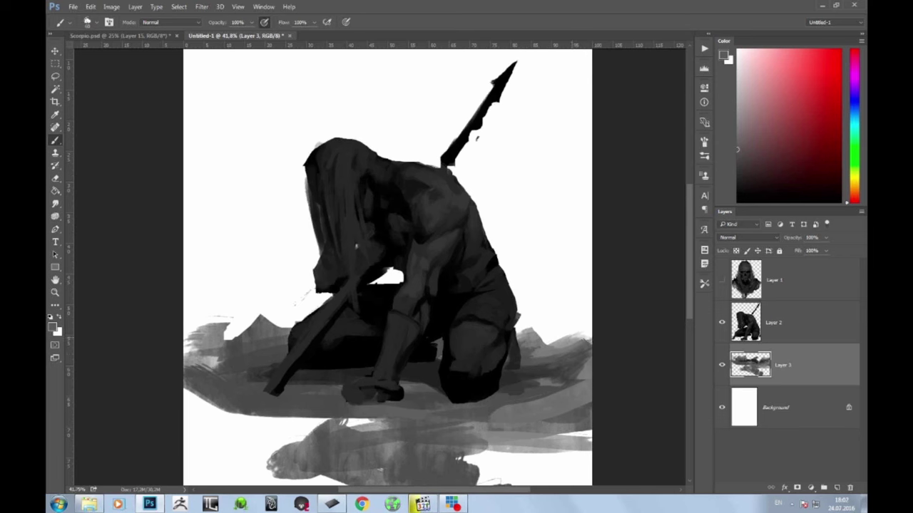
Vary the rocky ground behind the foot with sampled light and dark greys up to its rising edge
{"action": "left_click", "coordinate": [563, 361], "text": "alt"}
{"action": "mouse_move", "coordinate": [563, 353]}
{"action": "left_mouse_down"}
{"action": "mouse_move", "coordinate": [590, 344]}
{"action": "mouse_move", "coordinate": [584, 378]}
{"action": "mouse_move", "coordinate": [540, 385]}
{"action": "left_mouse_up"}
{"action": "left_click", "coordinate": [506, 363], "text": "alt"}
{"action": "left_click", "coordinate": [580, 360], "text": "alt"}
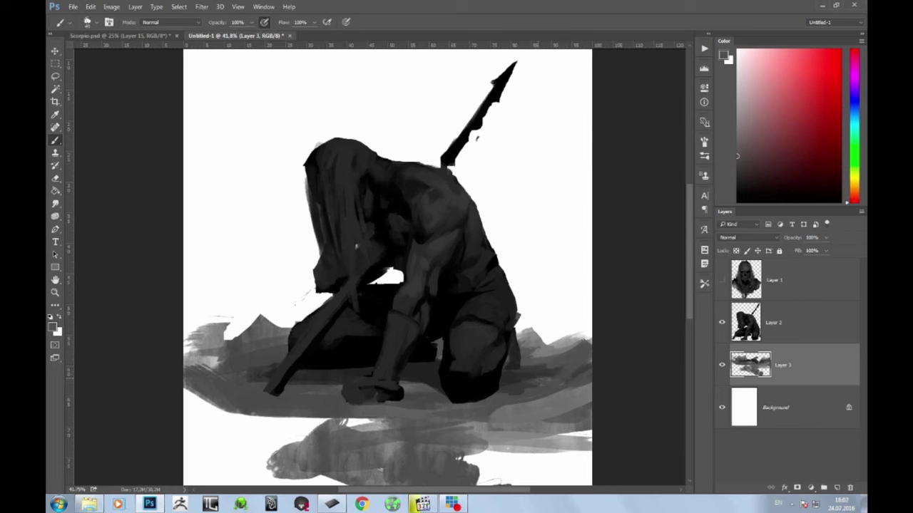
{"action": "left_click", "coordinate": [530, 371], "text": "alt"}
{"action": "left_click", "coordinate": [574, 359], "text": "alt"}
{"action": "left_click", "coordinate": [559, 363], "text": "alt"}
{"action": "left_click", "coordinate": [536, 371], "text": "alt"}
{"action": "left_click", "coordinate": [548, 362], "text": "alt"}
{"action": "left_click", "coordinate": [559, 352], "text": "alt"}
{"action": "left_click_drag", "start_coordinate": [581, 344], "coordinate": [590, 337]}
Paint dark grey horizontal strokes on the ground beneath the knee and blend them with sampled tones
{"action": "left_click", "coordinate": [428, 374], "text": "alt"}
{"action": "mouse_move", "coordinate": [403, 392]}
{"action": "left_mouse_down"}
{"action": "mouse_move", "coordinate": [438, 385]}
{"action": "mouse_move", "coordinate": [429, 404]}
{"action": "mouse_move", "coordinate": [553, 402]}
{"action": "left_mouse_up"}
{"action": "left_click", "coordinate": [502, 397], "text": "alt"}
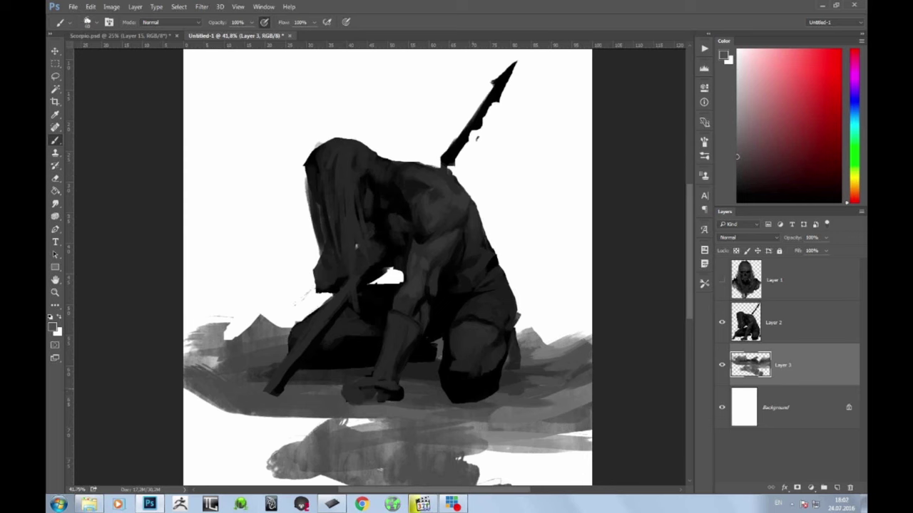
{"action": "left_click", "coordinate": [528, 391], "text": "alt"}
{"action": "left_click", "coordinate": [517, 385], "text": "alt"}
{"action": "left_click_drag", "start_coordinate": [488, 399], "coordinate": [552, 398]}
{"action": "left_click", "coordinate": [483, 391], "text": "alt"}
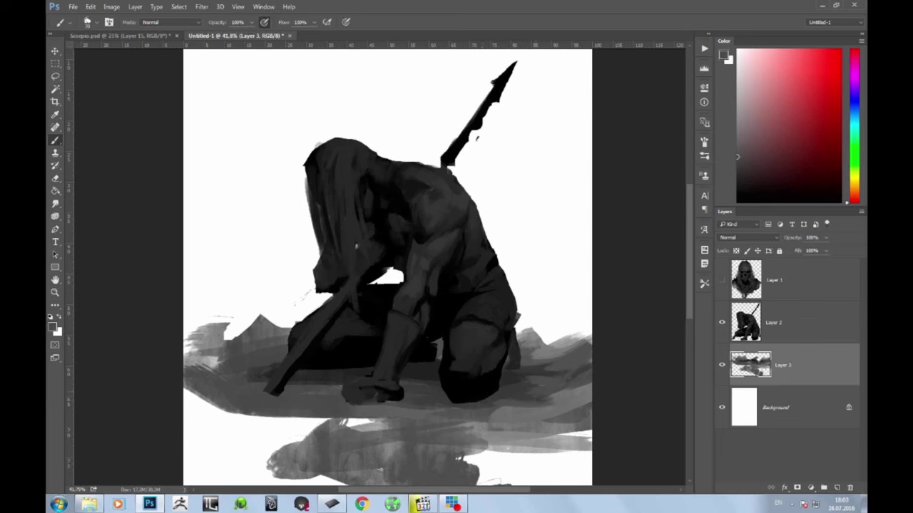
Blend the foreground below the knee and hand with sampled mid and dark greys
{"action": "left_click", "coordinate": [584, 397], "text": "alt"}
{"action": "left_click_drag", "start_coordinate": [554, 400], "coordinate": [569, 399]}
{"action": "left_click", "coordinate": [407, 413], "text": "alt"}
{"action": "left_click", "coordinate": [437, 402], "text": "alt"}
{"action": "left_click", "coordinate": [514, 412], "text": "alt"}
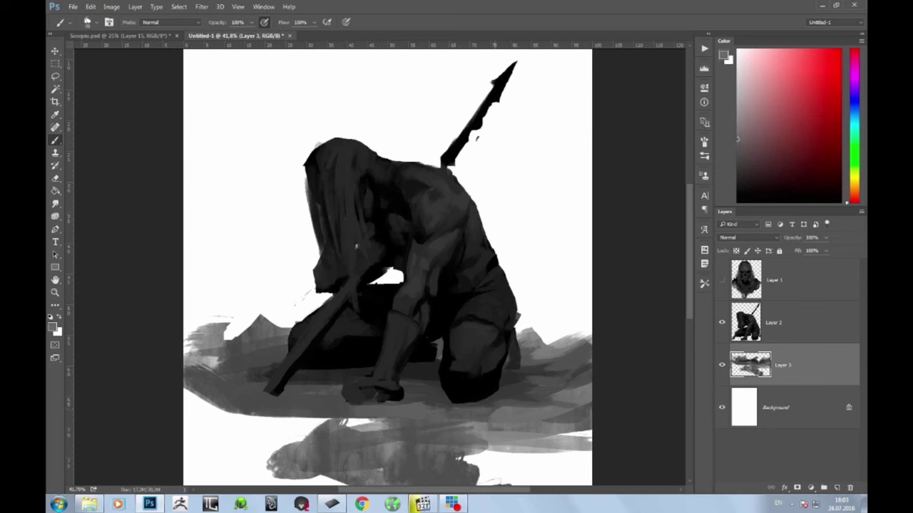
{"action": "left_click", "coordinate": [458, 411], "text": "alt"}
{"action": "left_click", "coordinate": [435, 400], "text": "alt"}
{"action": "left_click", "coordinate": [504, 407], "text": "alt"}
{"action": "left_click", "coordinate": [492, 391], "text": "alt"}
{"action": "left_click", "coordinate": [570, 397], "text": "alt"}
{"action": "left_click", "coordinate": [503, 400], "text": "alt"}
{"action": "left_click", "coordinate": [415, 400], "text": "alt"}
Blend sampled dark and mid greys into the ground between the spear's lower end and the planted hand, and behind the foot
{"action": "mouse_move", "coordinate": [321, 397]}
{"action": "left_mouse_down"}
{"action": "mouse_move", "coordinate": [337, 397]}
{"action": "mouse_move", "coordinate": [294, 389]}
{"action": "mouse_move", "coordinate": [337, 394]}
{"action": "left_mouse_up"}
{"action": "left_click", "coordinate": [307, 374], "text": "alt"}
{"action": "key", "text": "bracketright"}
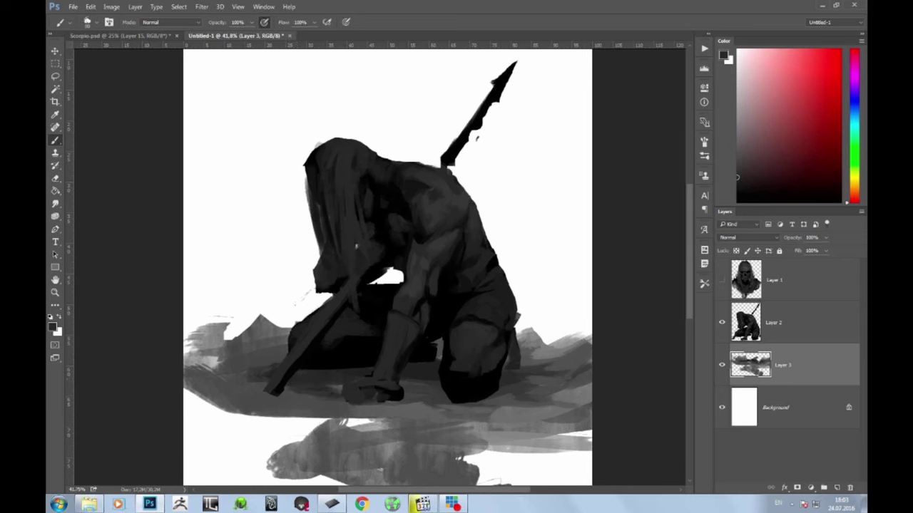
{"action": "left_click", "coordinate": [416, 388], "text": "alt"}
{"action": "left_click", "coordinate": [576, 360], "text": "alt"}
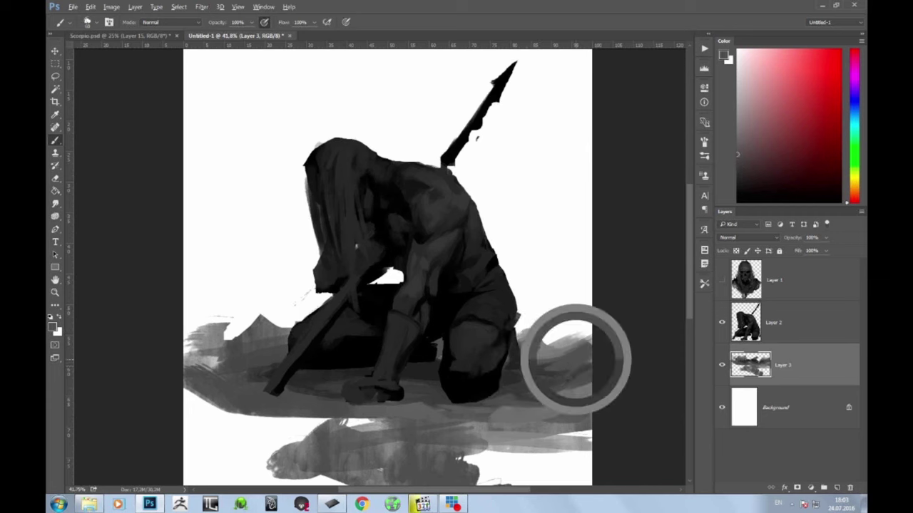
Paint dark grey strokes over the ground in front of the spear, out to the canvas edge, using sampled tones
{"action": "left_click", "coordinate": [260, 372], "text": "alt"}
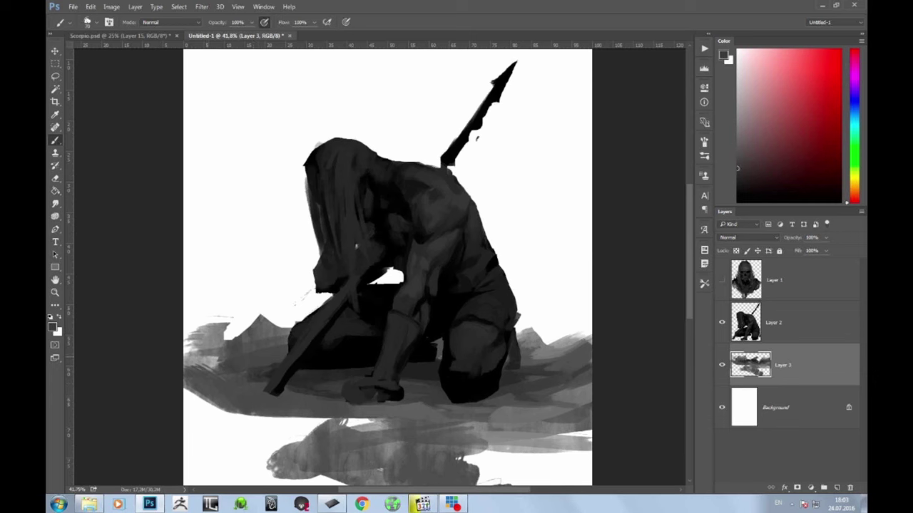
{"action": "left_click", "coordinate": [253, 359], "text": "alt"}
{"action": "mouse_move", "coordinate": [193, 353]}
{"action": "left_mouse_down"}
{"action": "mouse_move", "coordinate": [216, 371]}
{"action": "mouse_move", "coordinate": [193, 366]}
{"action": "left_mouse_up"}
{"action": "left_click", "coordinate": [213, 351], "text": "alt"}
{"action": "left_click", "coordinate": [240, 359], "text": "alt"}
{"action": "left_click", "coordinate": [249, 364], "text": "alt"}
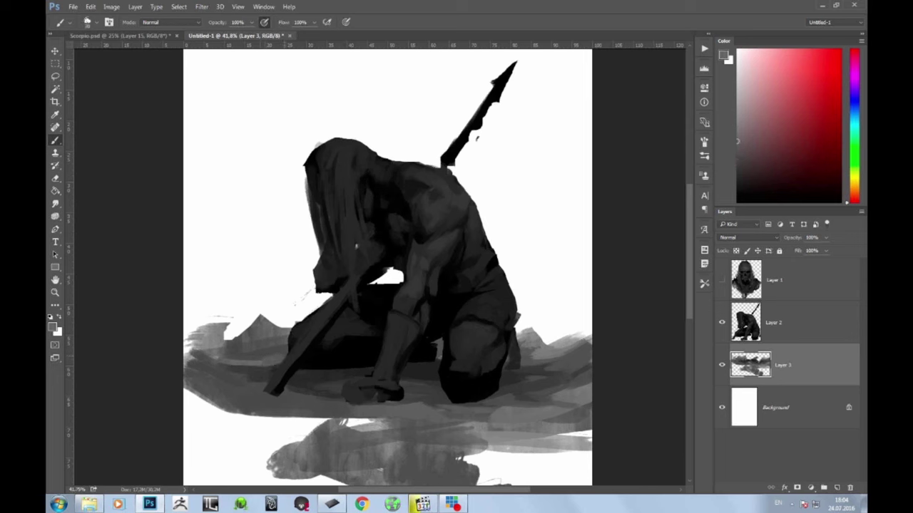
Break up the dark ground in front of the spear with sampled lighter and mid-grey horizontal strokes
{"action": "left_click", "coordinate": [278, 359], "text": "alt"}
{"action": "left_click_drag", "start_coordinate": [241, 351], "coordinate": [267, 356]}
{"action": "left_click_drag", "start_coordinate": [256, 350], "coordinate": [277, 353]}
{"action": "mouse_move", "coordinate": [188, 352]}
{"action": "left_mouse_down"}
{"action": "mouse_move", "coordinate": [216, 366]}
{"action": "mouse_move", "coordinate": [185, 379]}
{"action": "mouse_move", "coordinate": [192, 364]}
{"action": "mouse_move", "coordinate": [209, 375]}
{"action": "mouse_move", "coordinate": [184, 383]}
{"action": "mouse_move", "coordinate": [186, 371]}
{"action": "mouse_move", "coordinate": [262, 384]}
{"action": "left_mouse_up"}
{"action": "left_click", "coordinate": [239, 362], "text": "alt"}
{"action": "left_click", "coordinate": [262, 375], "text": "alt"}
{"action": "left_click", "coordinate": [205, 371], "text": "alt"}
{"action": "left_click", "coordinate": [208, 364], "text": "alt"}
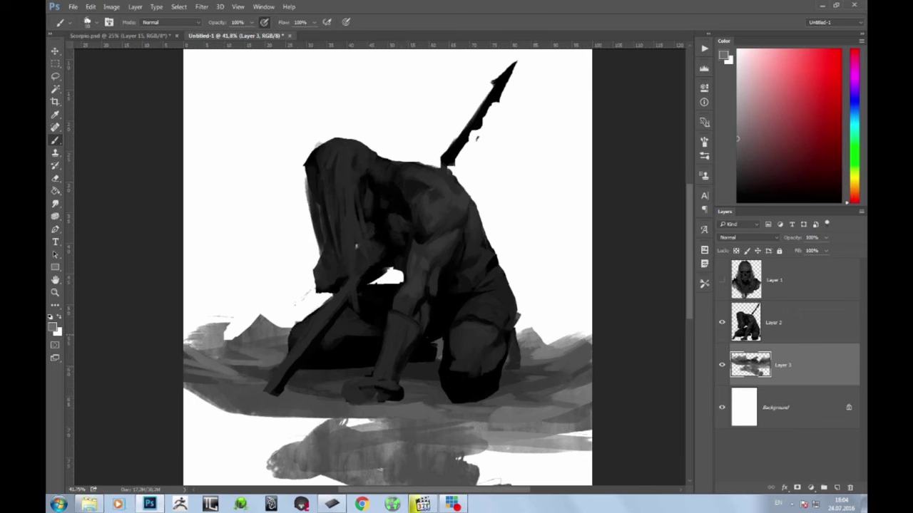
Smooth the ground behind the foot and around the knee with sampled greys, undoing one stroke
{"action": "left_click", "coordinate": [567, 359], "text": "alt"}
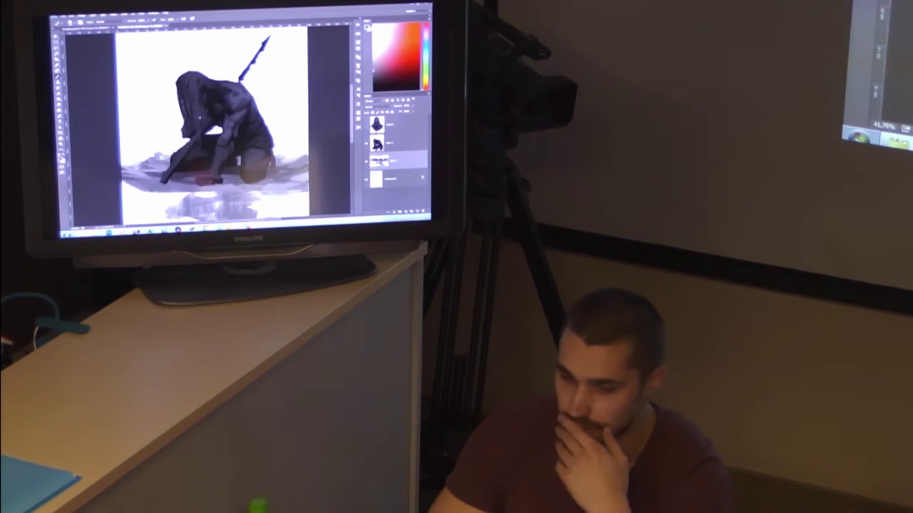
{"action": "key", "text": "ctrl+z"}
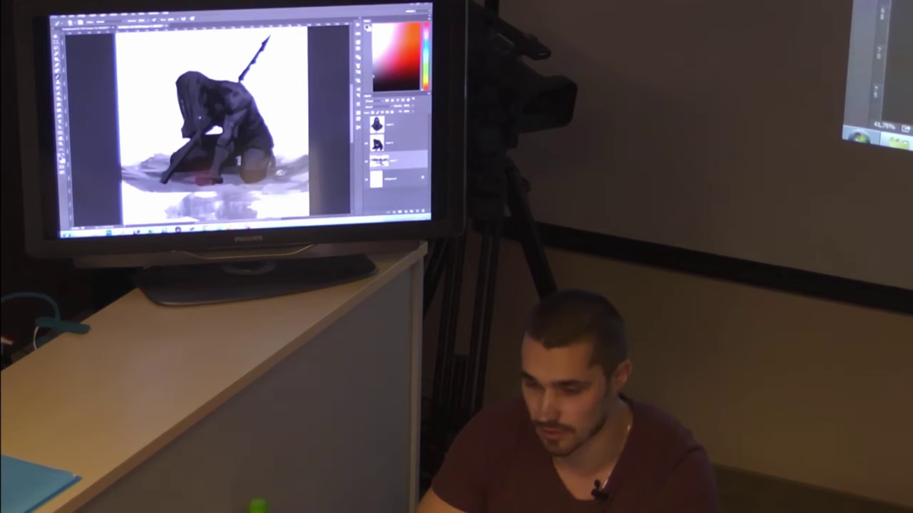
{"action": "left_click", "coordinate": [306, 170], "text": "alt"}
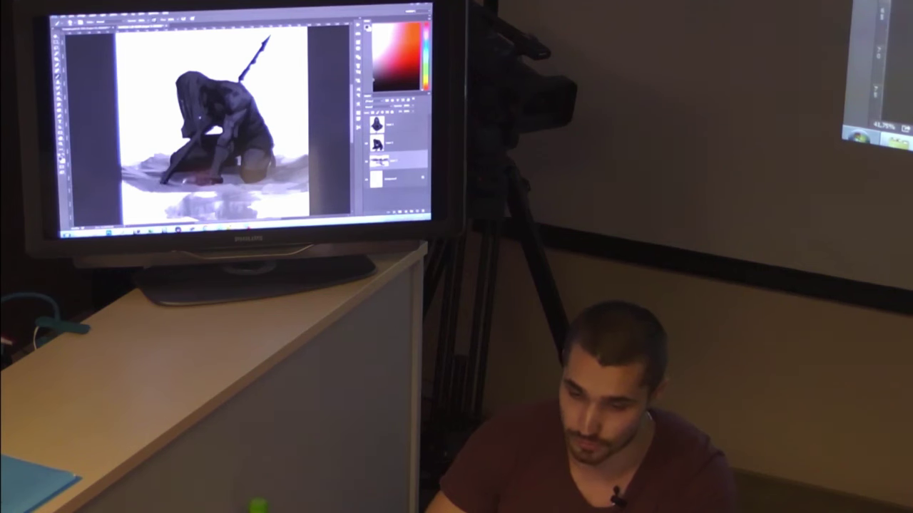
{"action": "left_click", "coordinate": [189, 180], "text": "alt"}
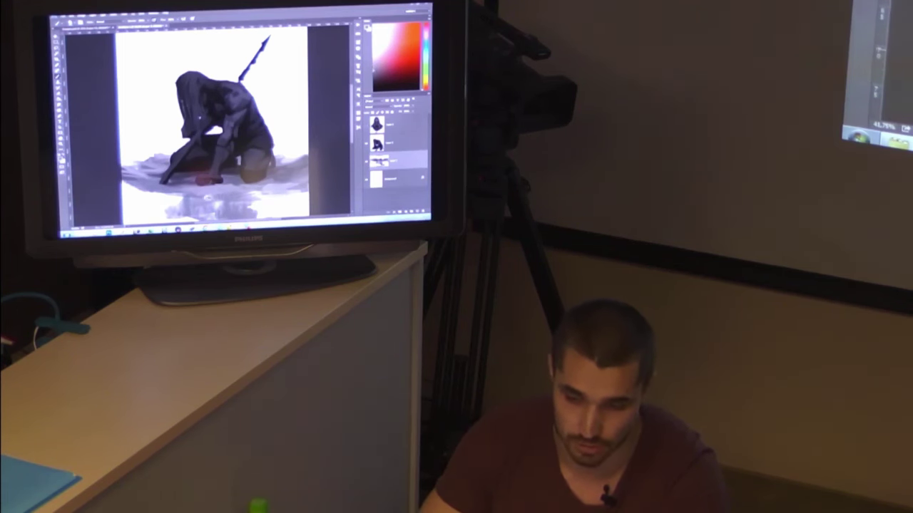
{"action": "left_click", "coordinate": [258, 190], "text": "alt"}
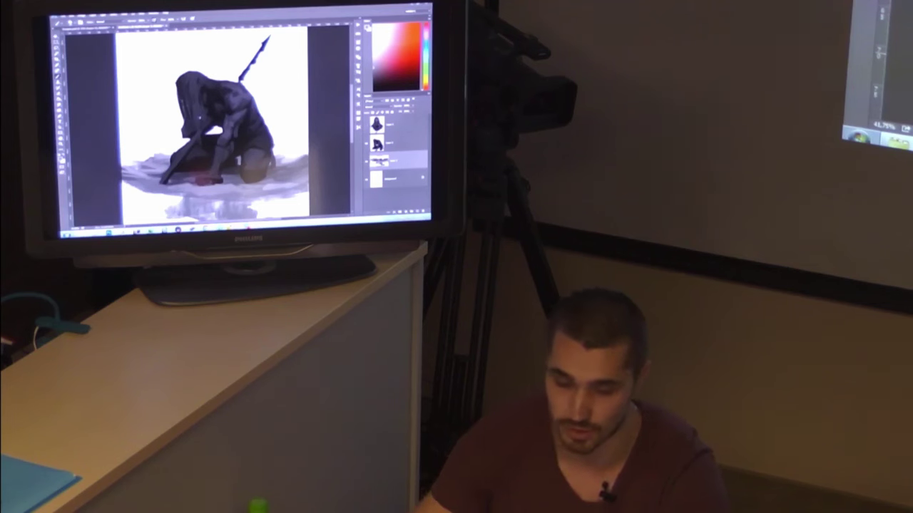
Darken the ground beside the planted hand and refine the hand's fingers on the figure layer
{"action": "left_click_drag", "start_coordinate": [201, 175], "coordinate": [203, 177]}
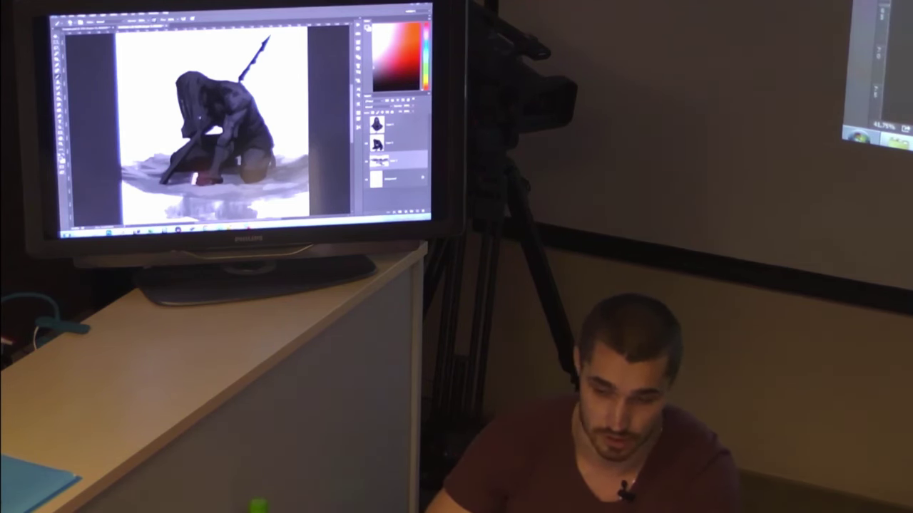
{"action": "left_click_drag", "start_coordinate": [195, 173], "coordinate": [194, 184]}
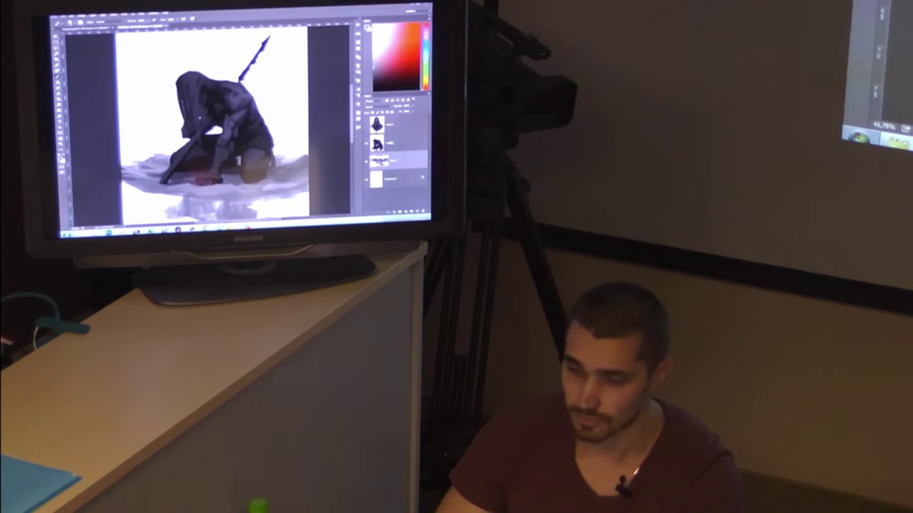
{"action": "left_click", "coordinate": [390, 143]}
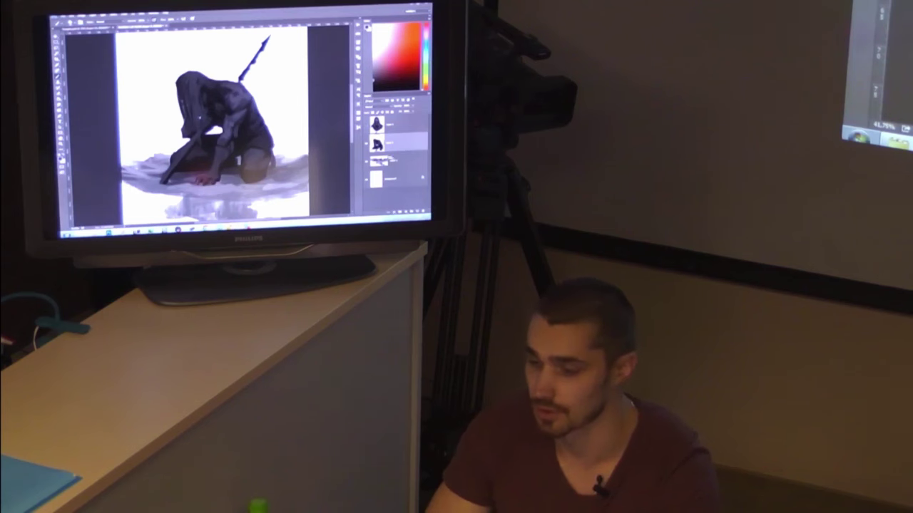
Dab small stones onto the ground layer behind the knee and foot with greys sampled from the ground
{"action": "left_click", "coordinate": [385, 162]}
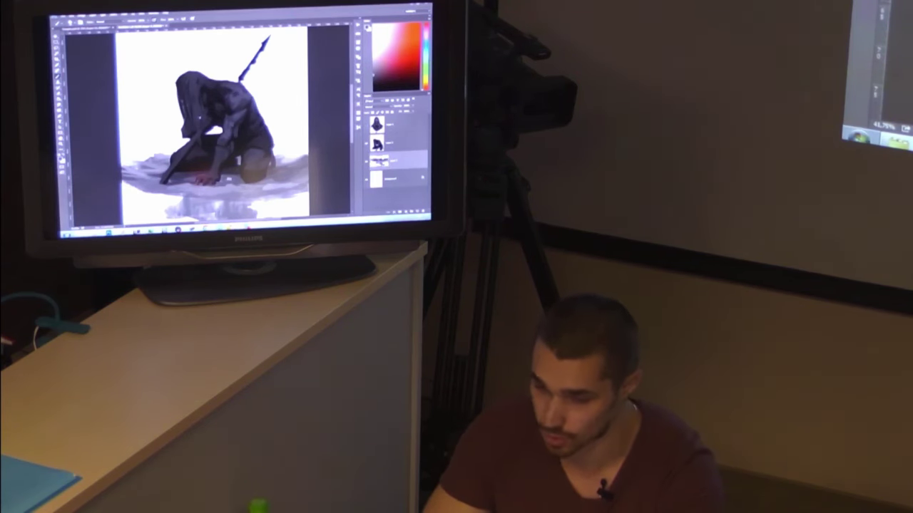
{"action": "left_click", "coordinate": [229, 180], "text": "alt"}
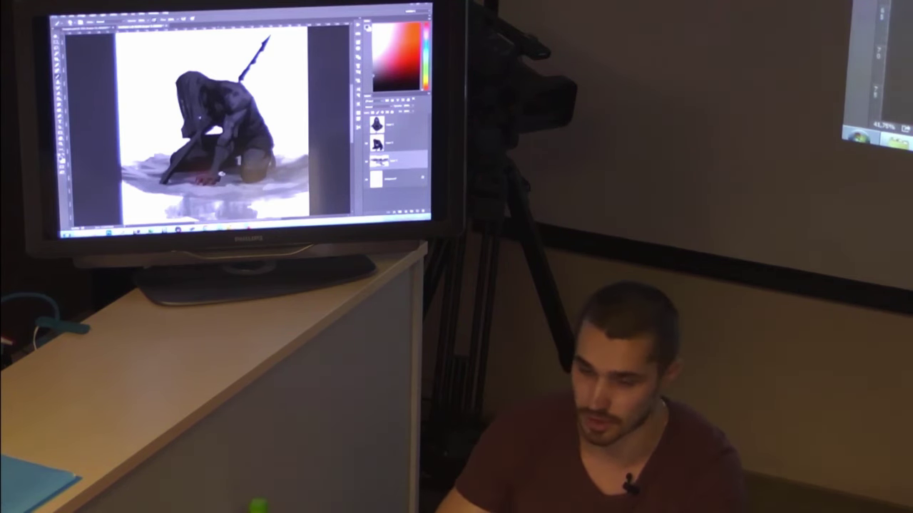
{"action": "left_click", "coordinate": [241, 181], "text": "alt"}
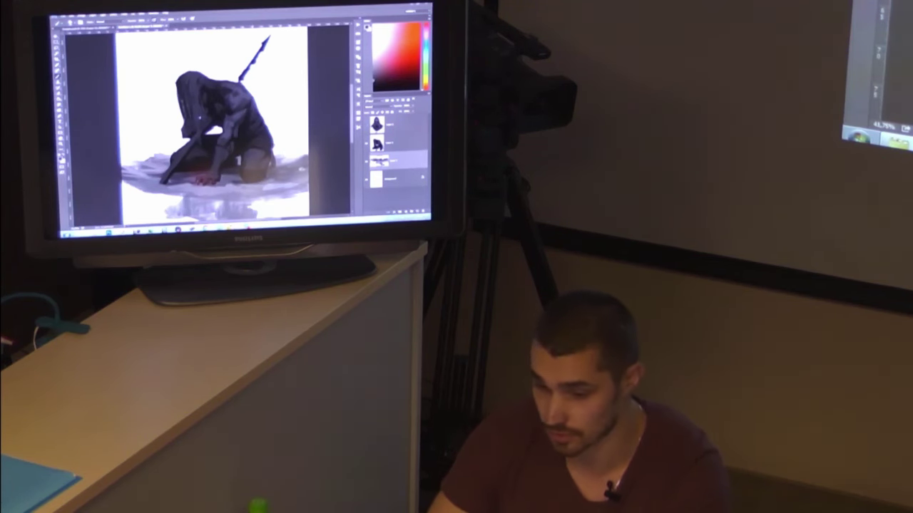
{"action": "left_click", "coordinate": [270, 180], "text": "alt"}
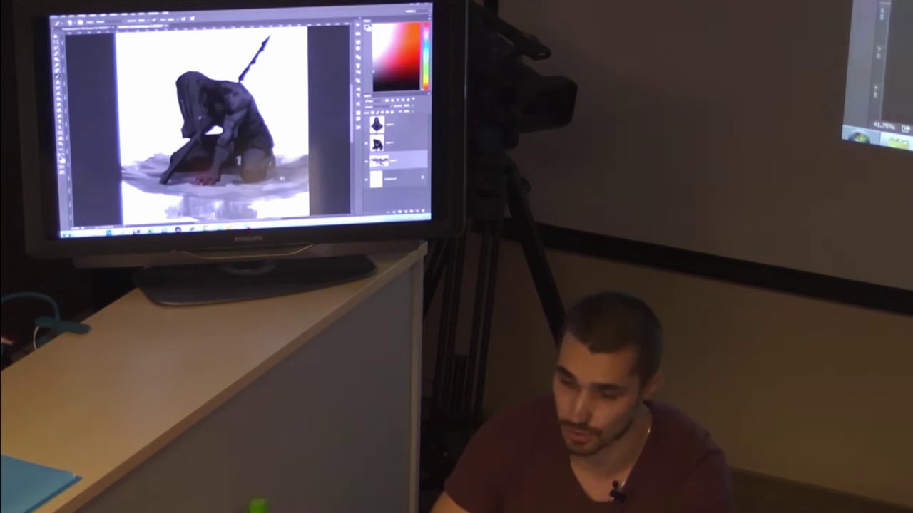